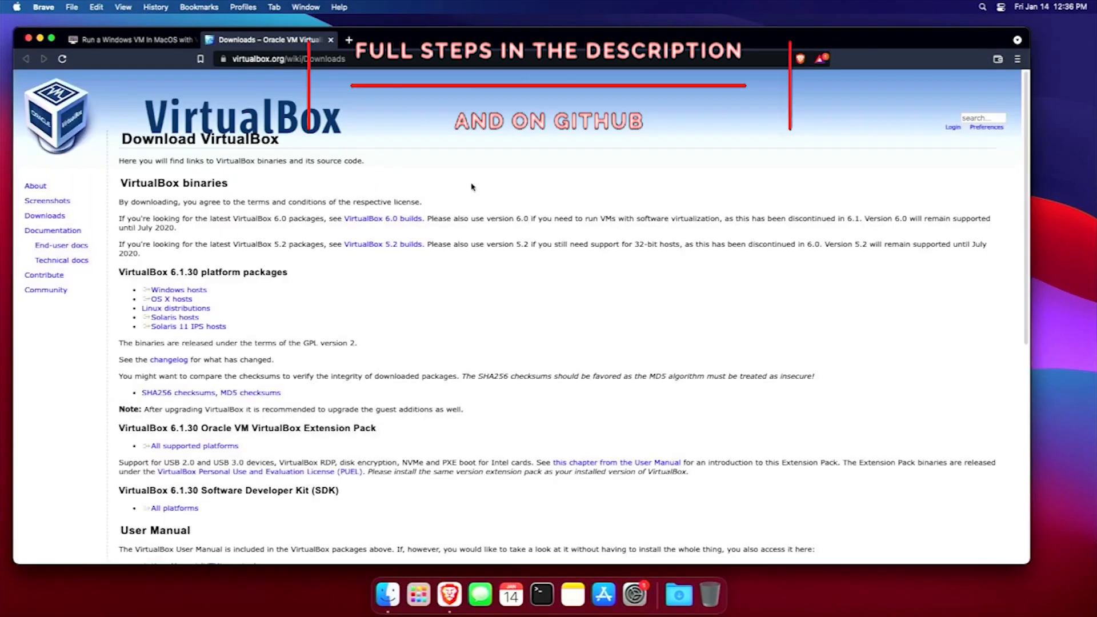
Download the VirtualBox OS X hosts .dmg and the all-platforms Extension Pack, then close the Downloads tab.
left_click(170, 300)
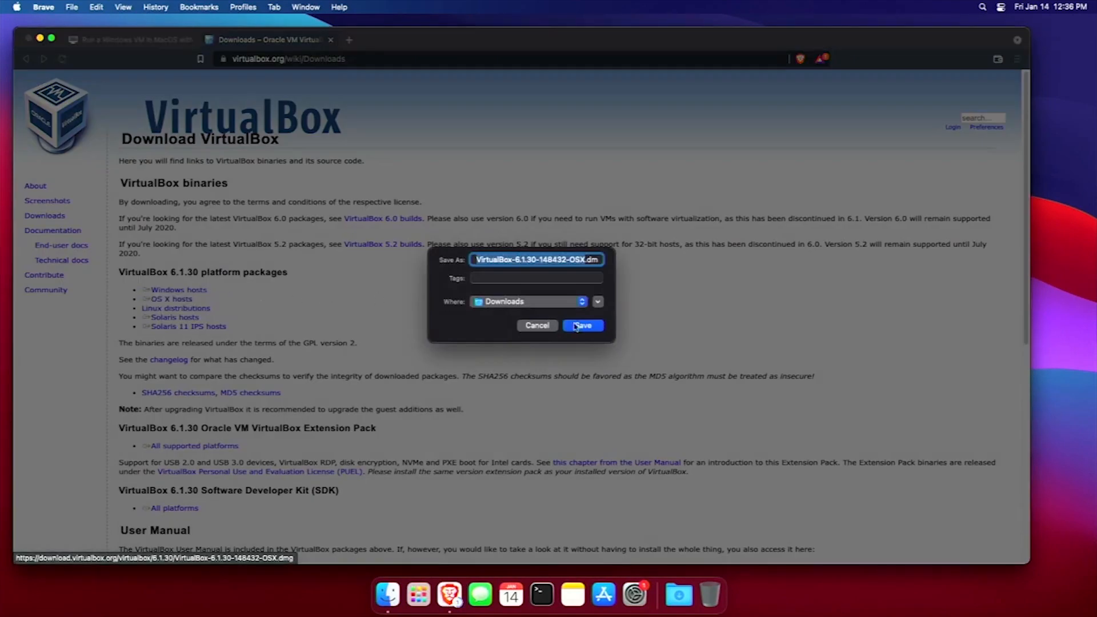
left_click(586, 324)
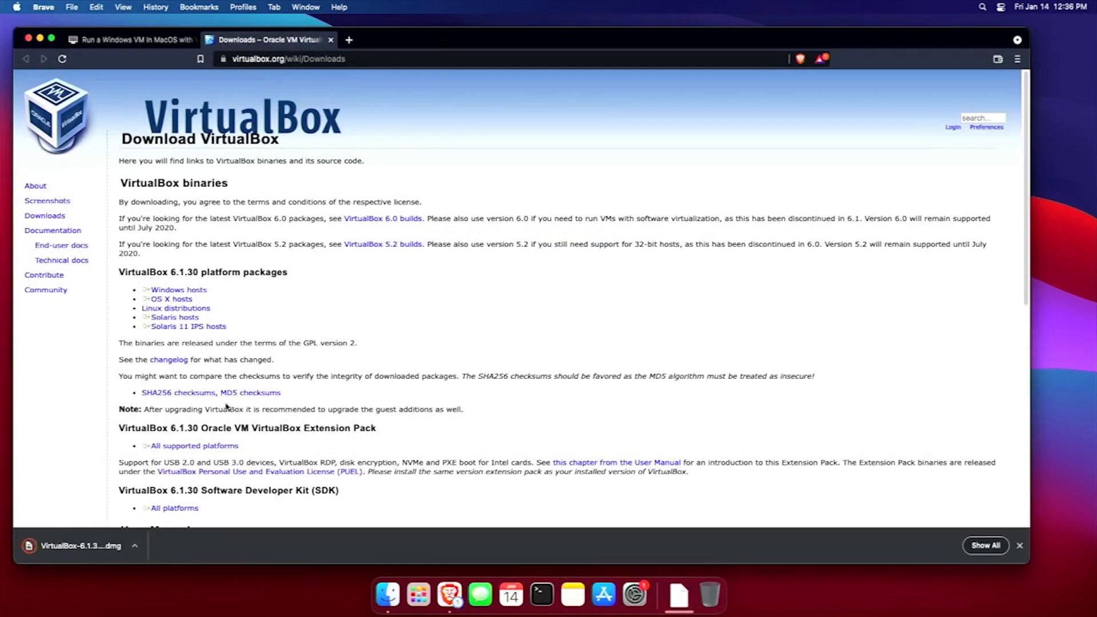
left_click(212, 443)
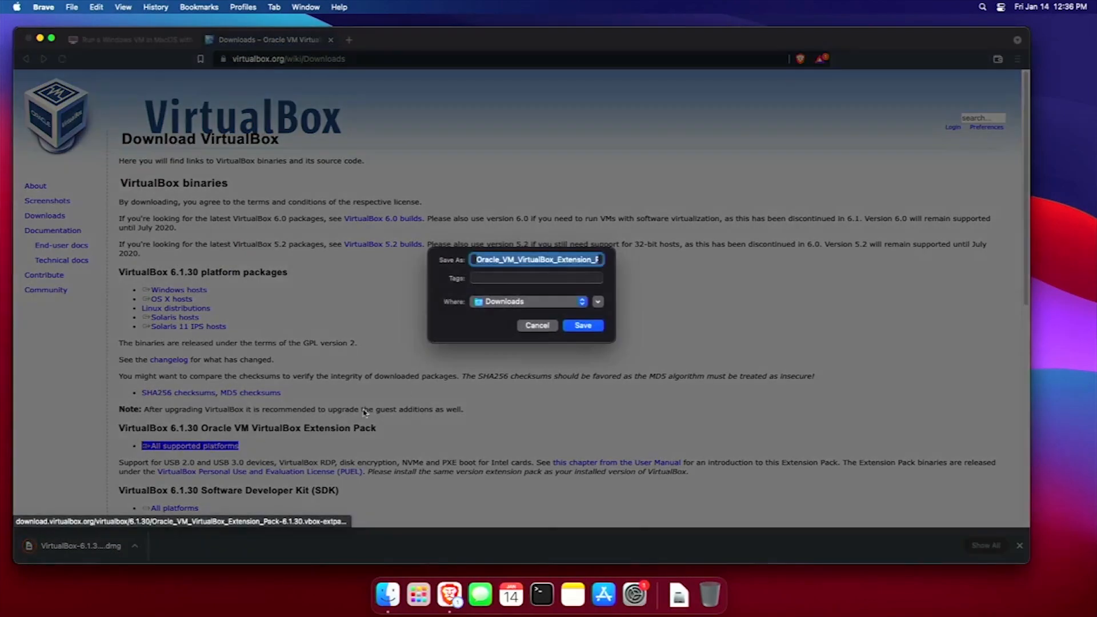
left_click(582, 326)
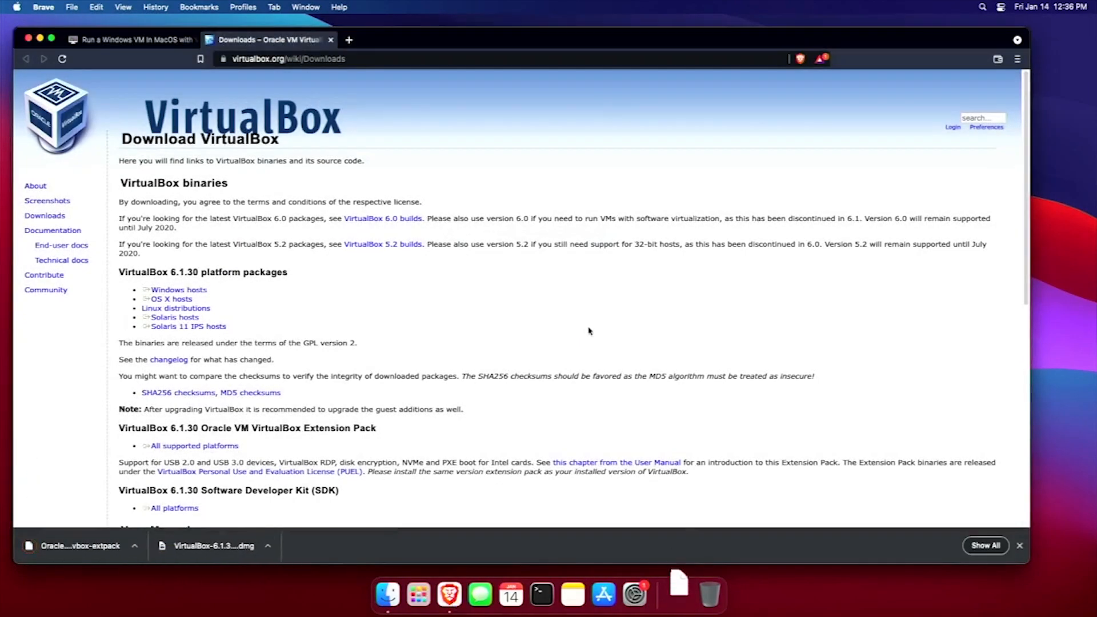
middle_click(271, 47)
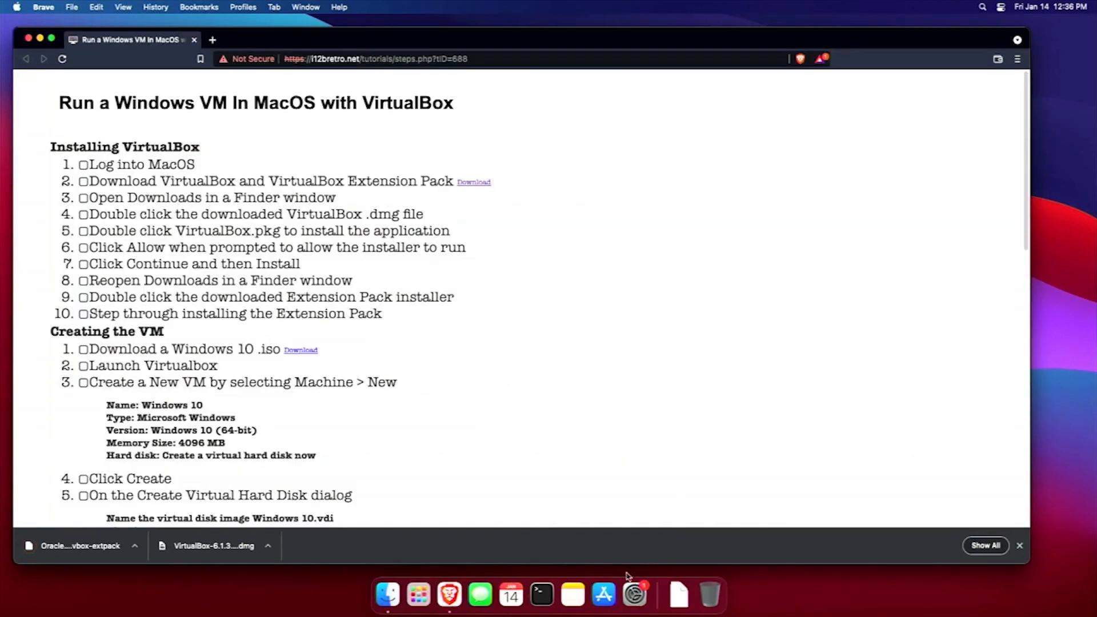
Reveal the downloaded VirtualBox .dmg in Finder, mount it, and launch VirtualBox.pkg.
right_click(193, 549)
left_click(226, 548)
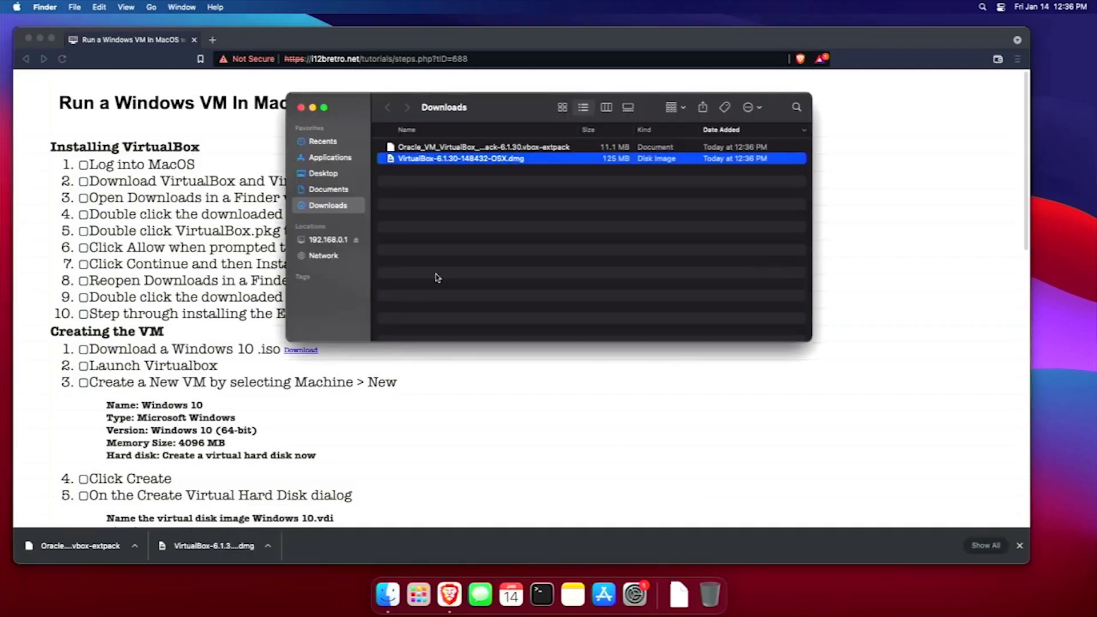
double_click(481, 160)
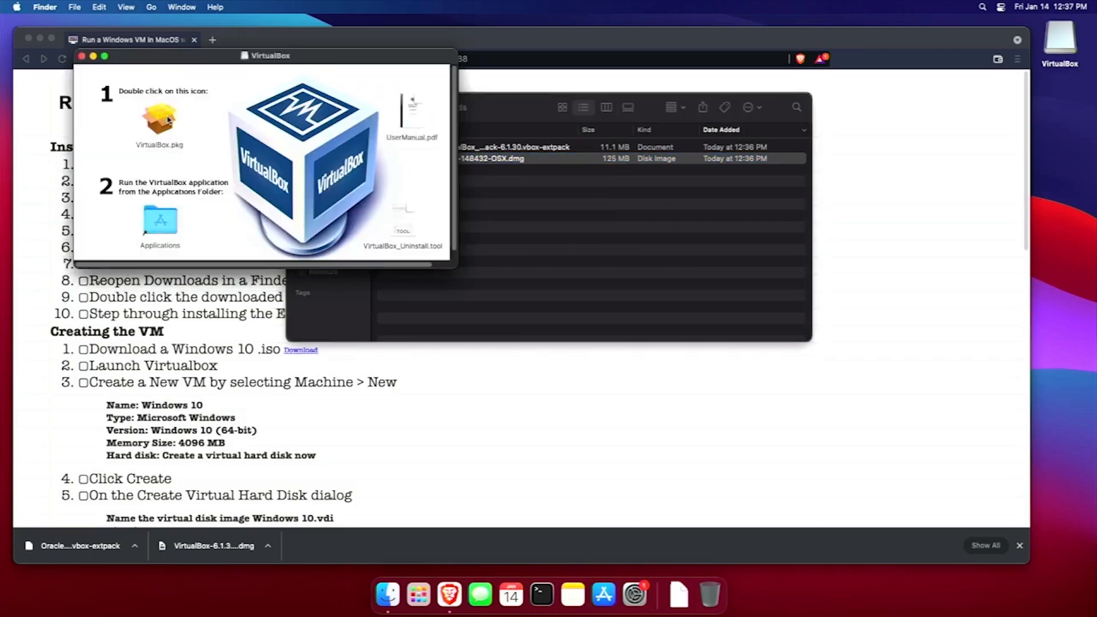
double_click(169, 120)
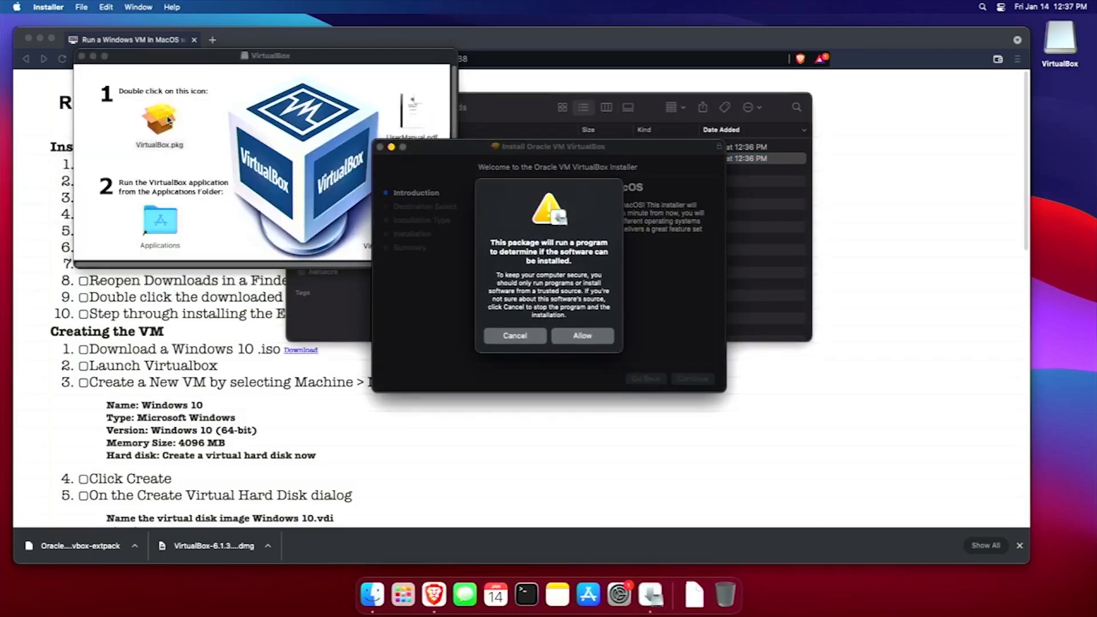
Install VirtualBox with the admin password, then open Security Preferences for the blocked extension.
left_click(580, 335)
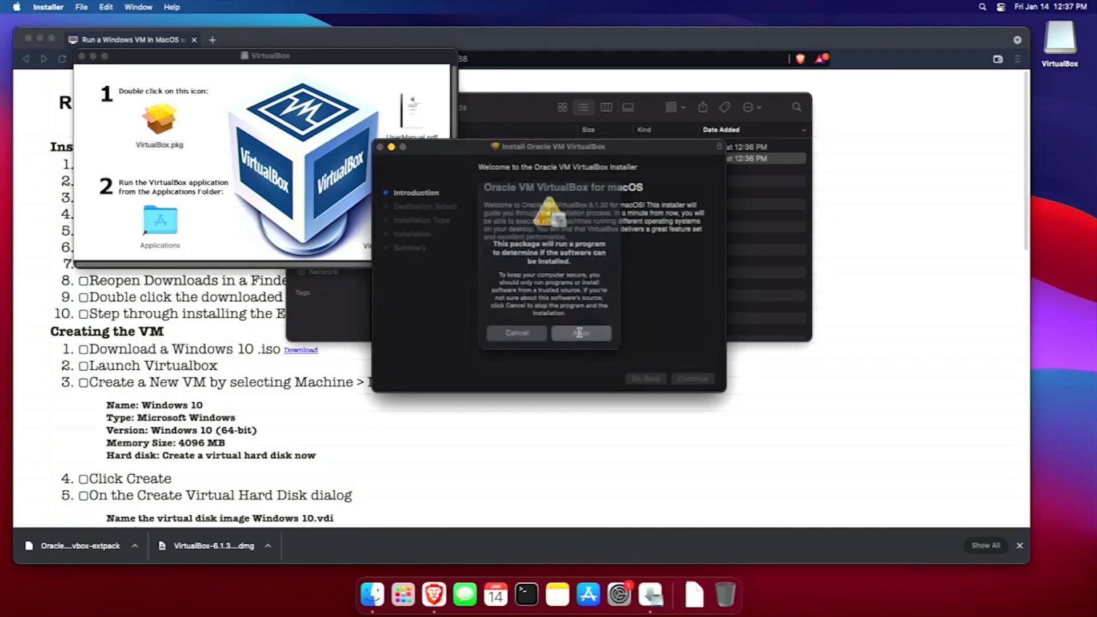
left_click(692, 379)
left_click(694, 379)
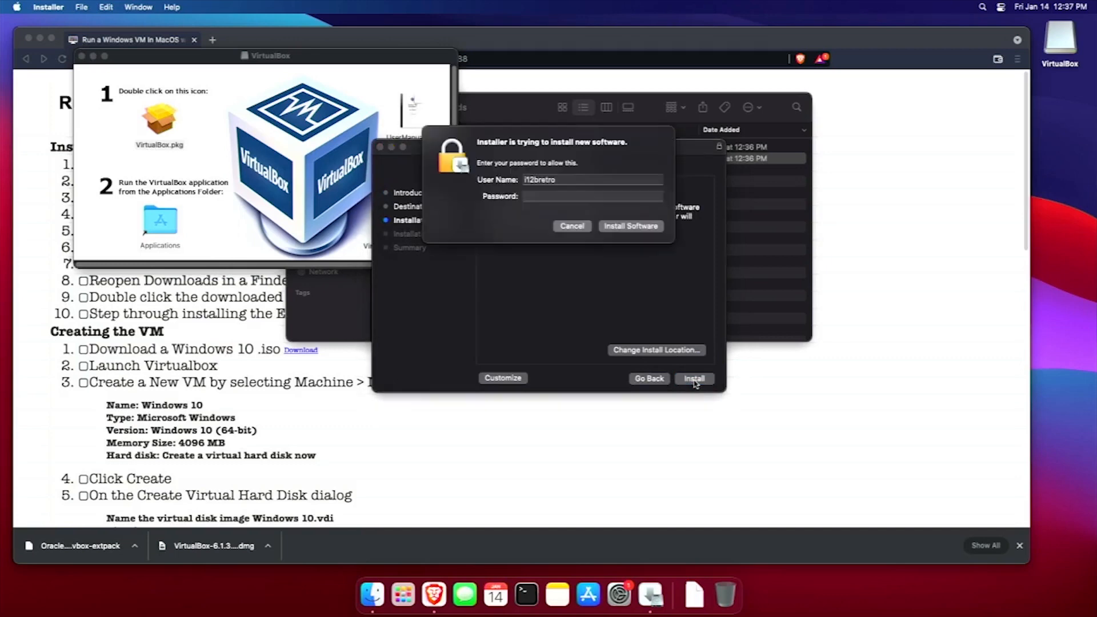
type("•")
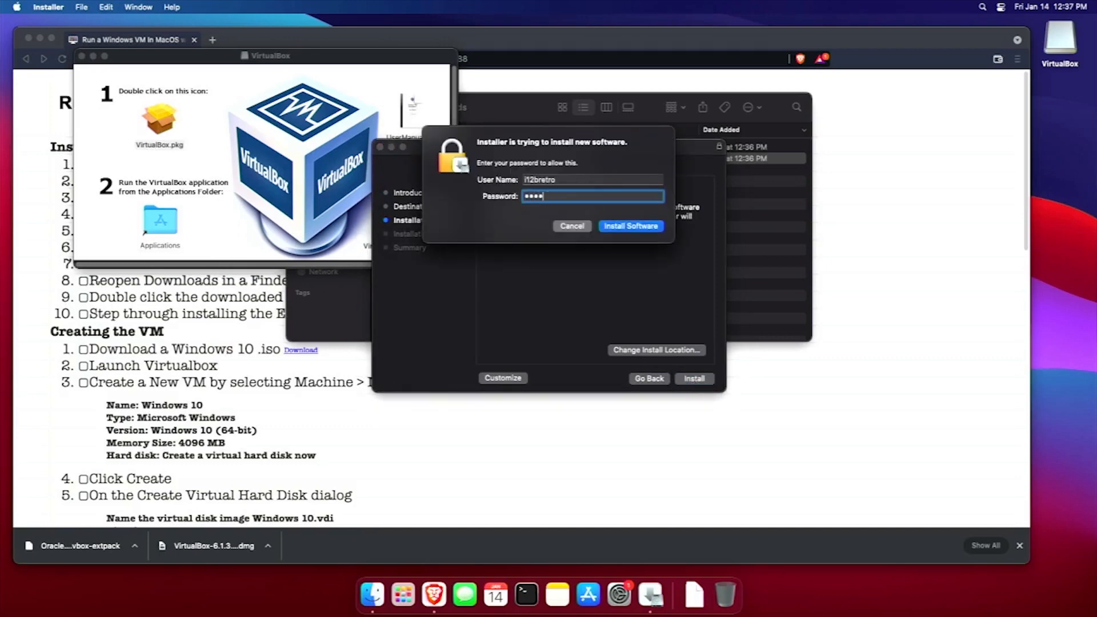
type("••••••••")
key("Return")
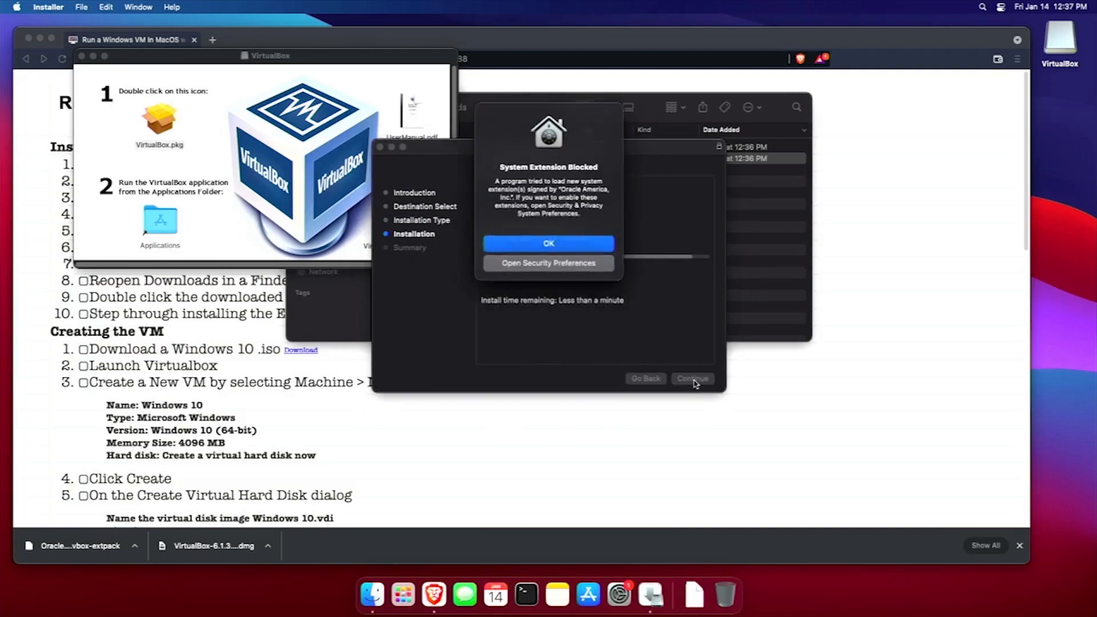
left_click(571, 267)
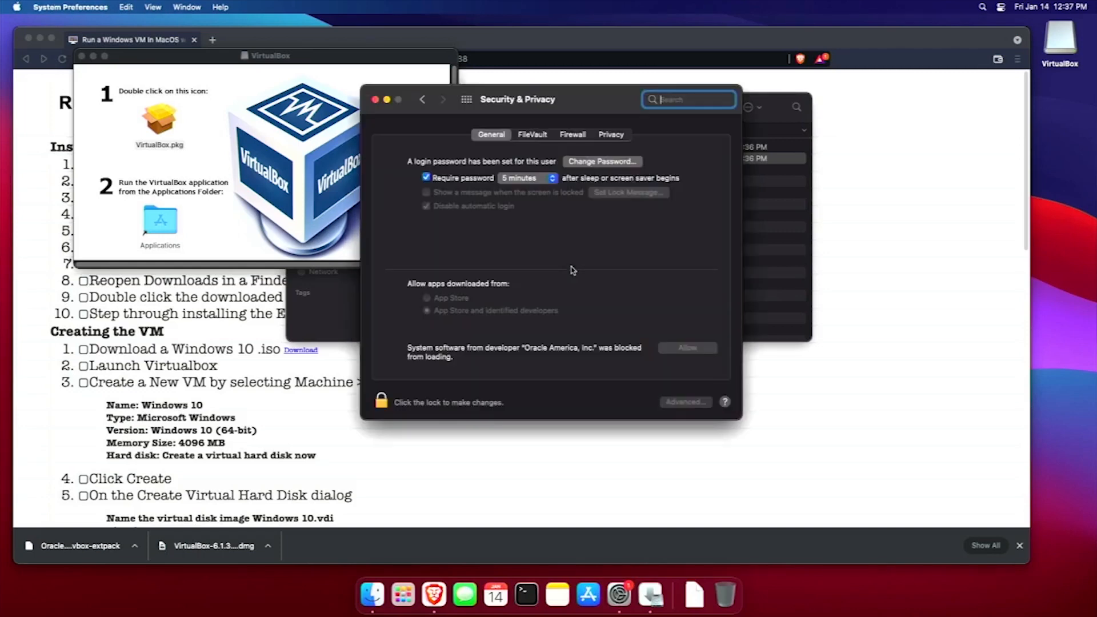
Unlock Security & Privacy, allow Oracle America's system software, and postpone the restart.
left_click(380, 405)
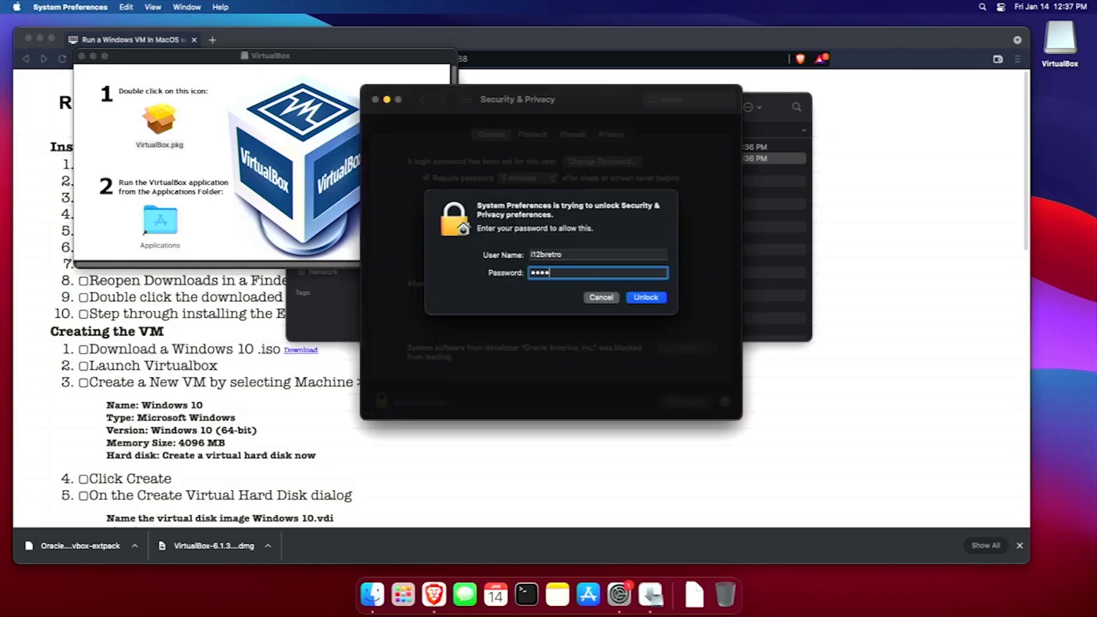
key("Return")
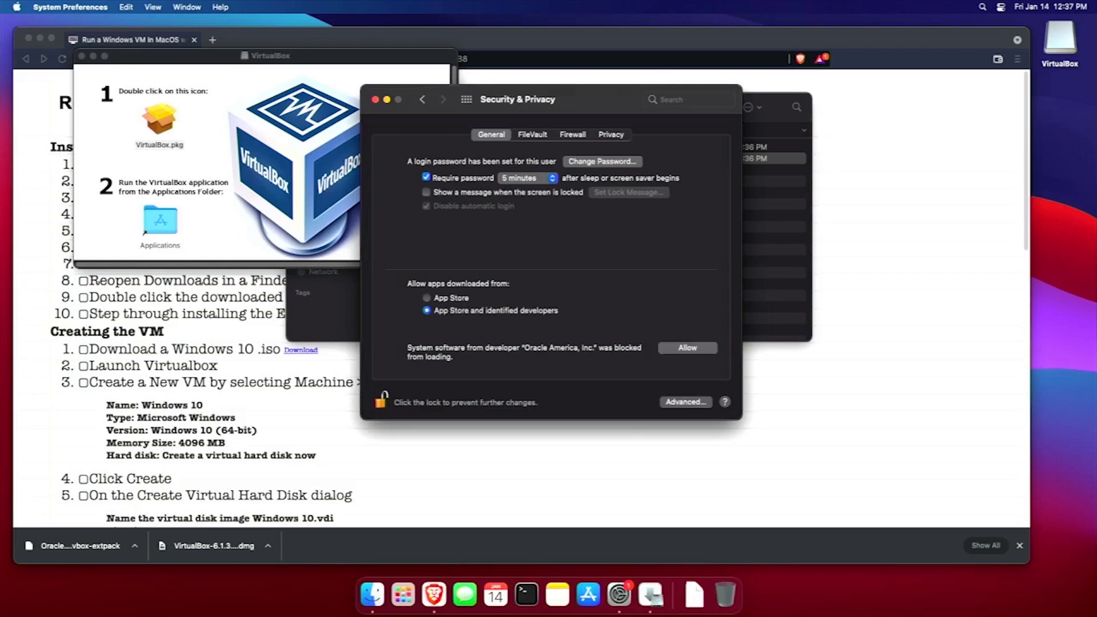
left_click(706, 353)
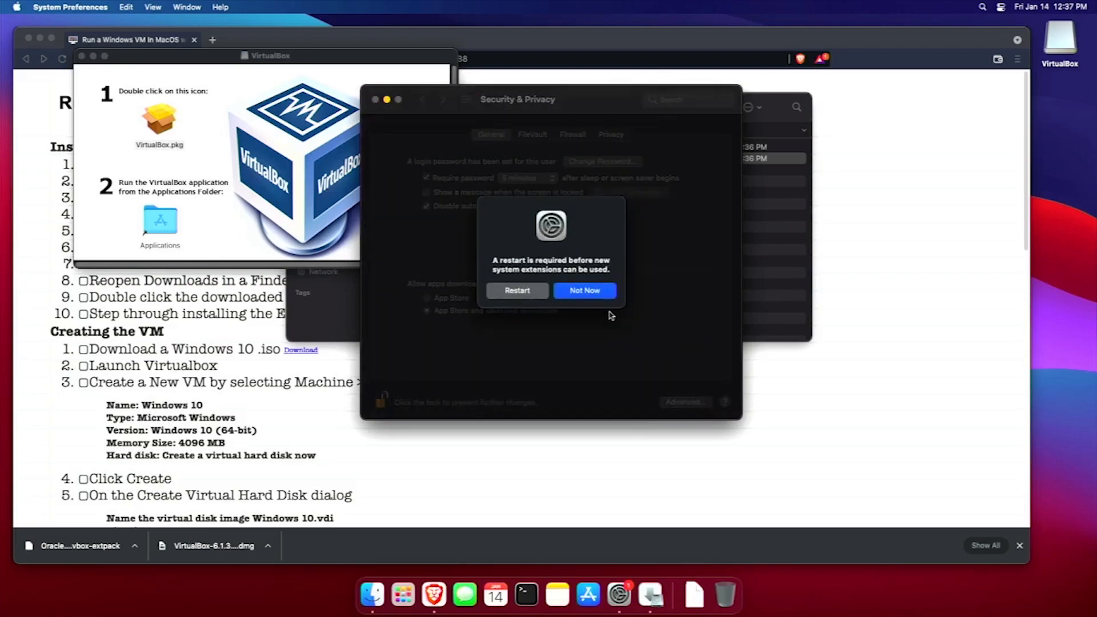
left_click(532, 297)
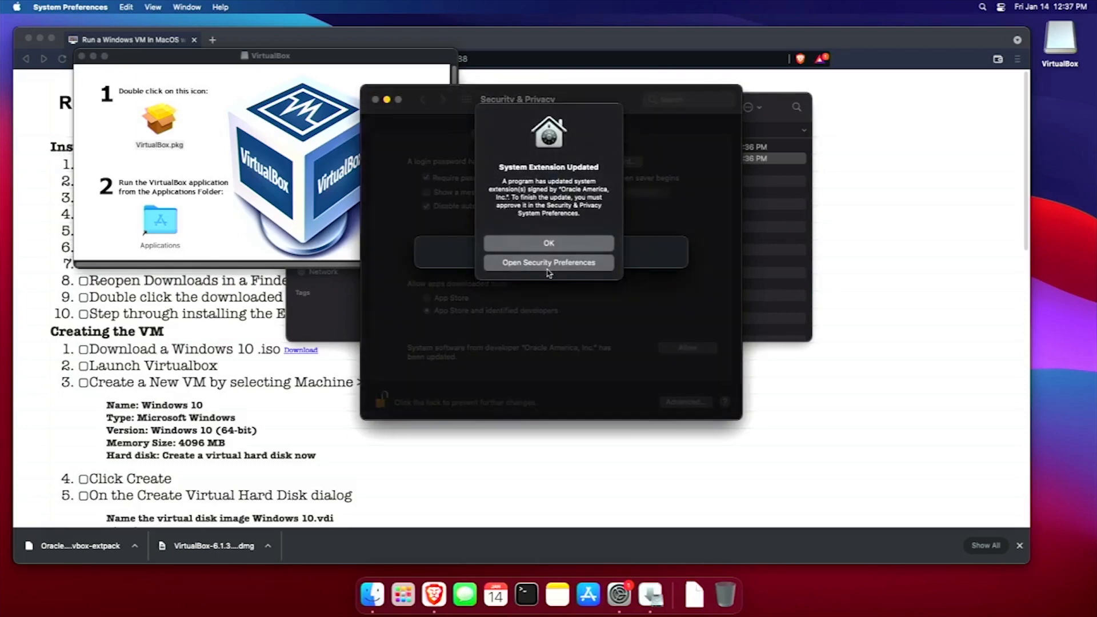
left_click(560, 240)
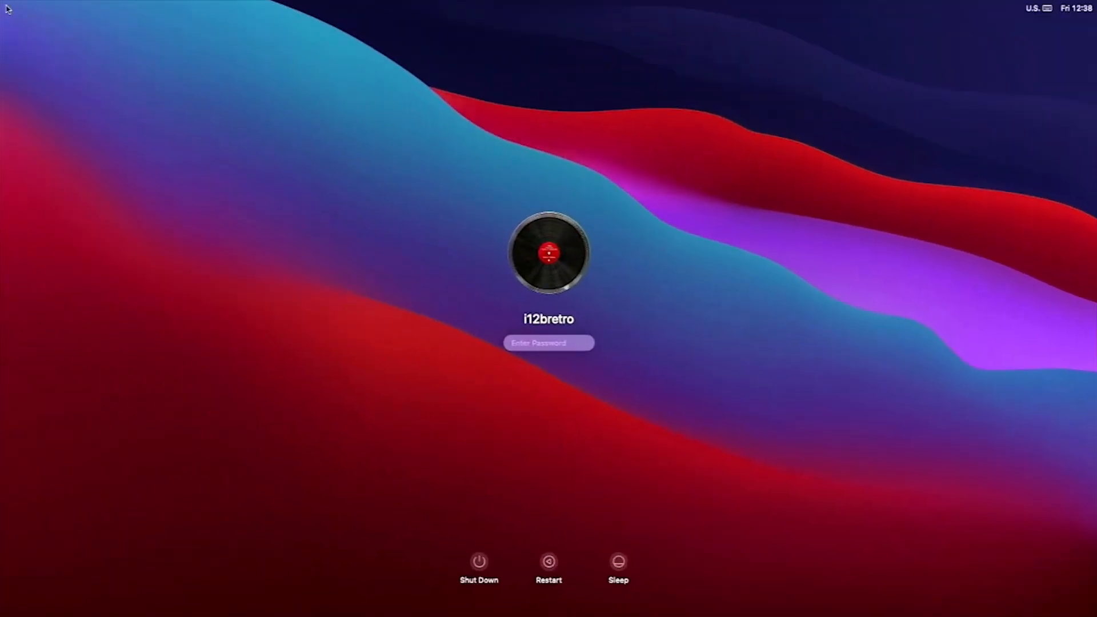
Log back in to macOS with the account password.
type("••••••••")
key("Return")
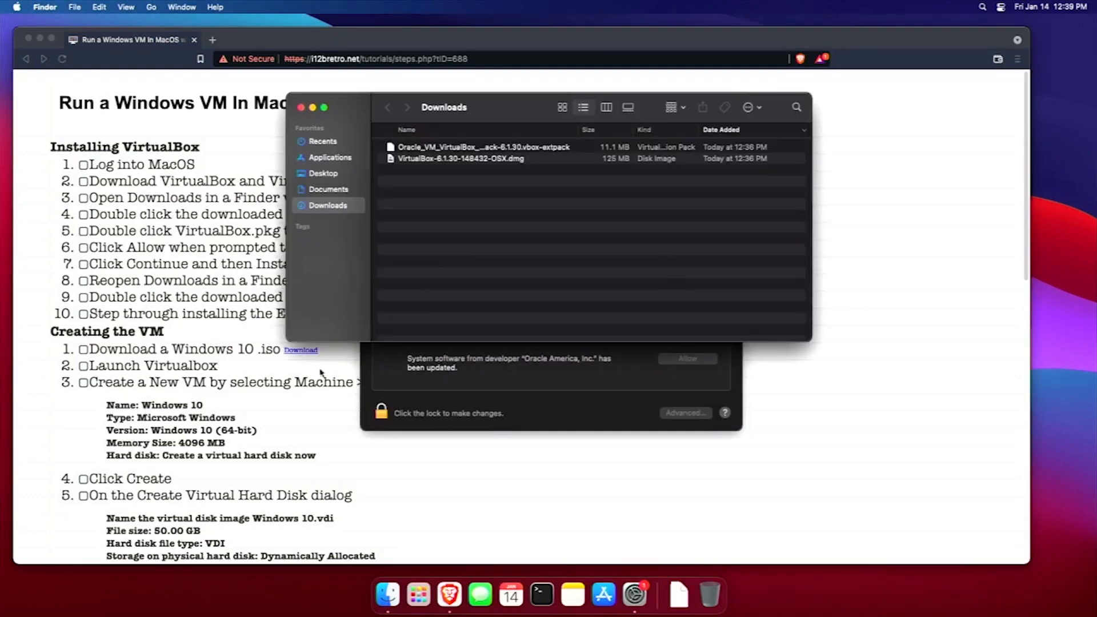
Install the VirtualBox Extension Pack, accepting its licence, then maximize the VirtualBox Manager window.
double_click(496, 147)
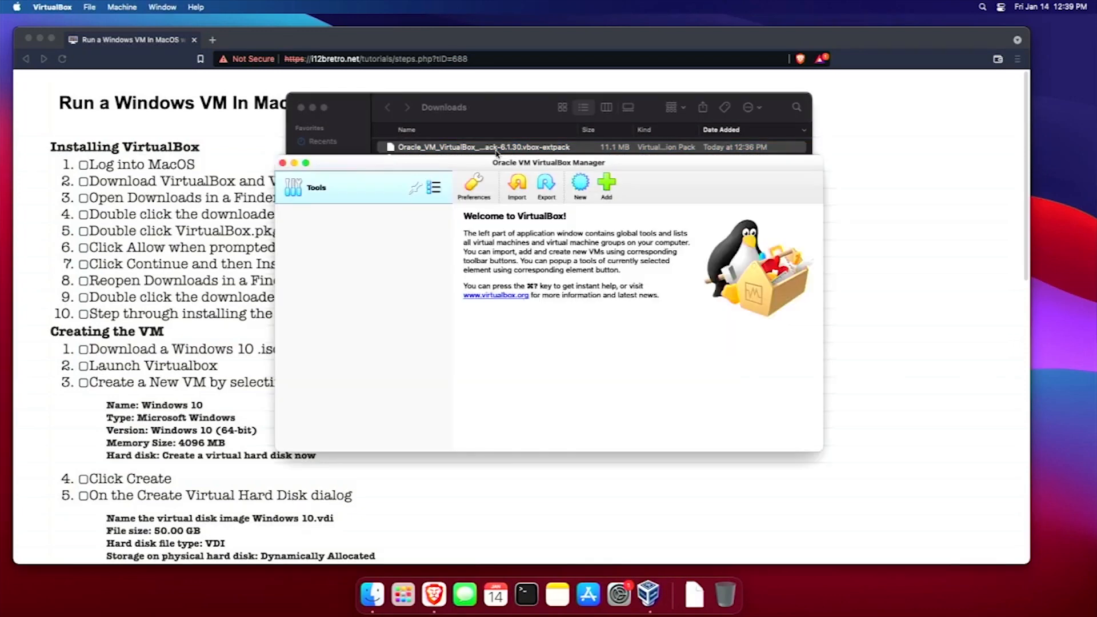
left_click(581, 364)
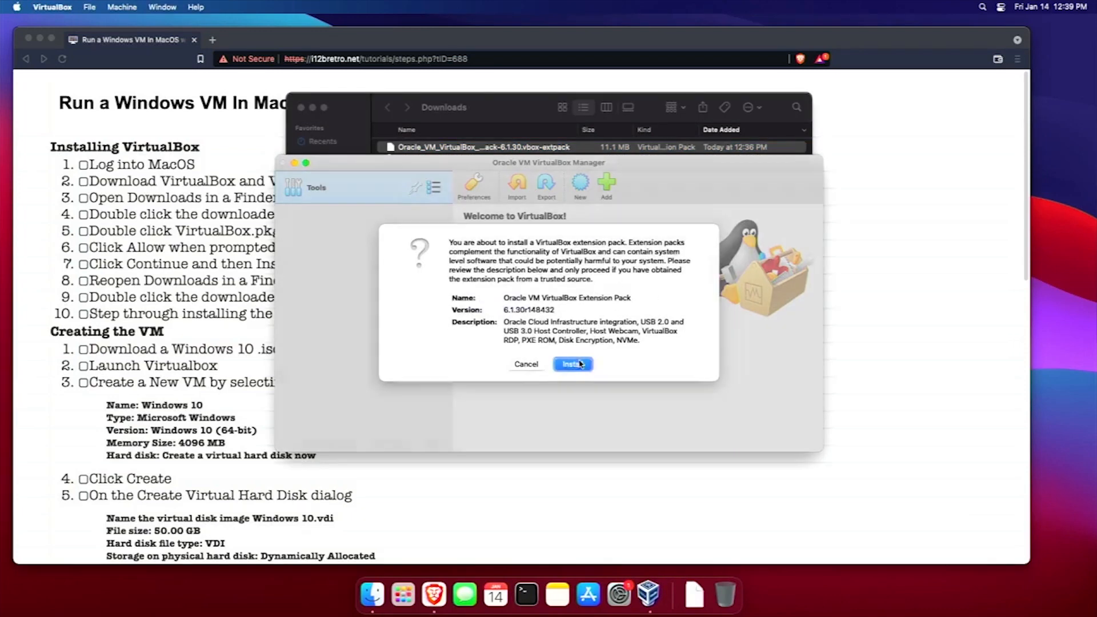
scroll(649, 279, "down", 20)
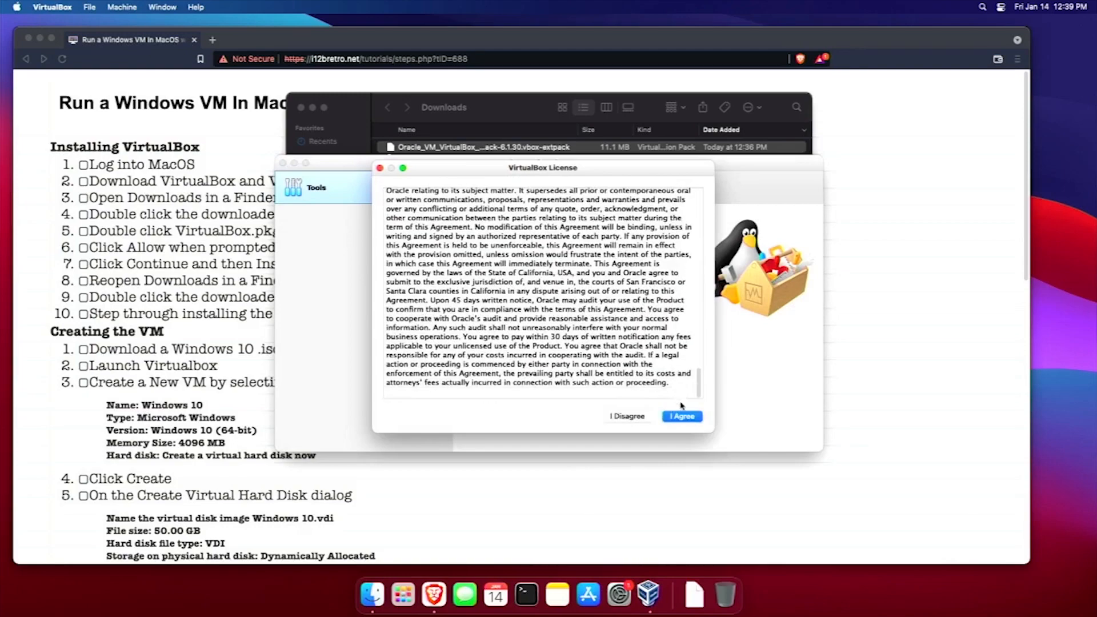
left_click(682, 416)
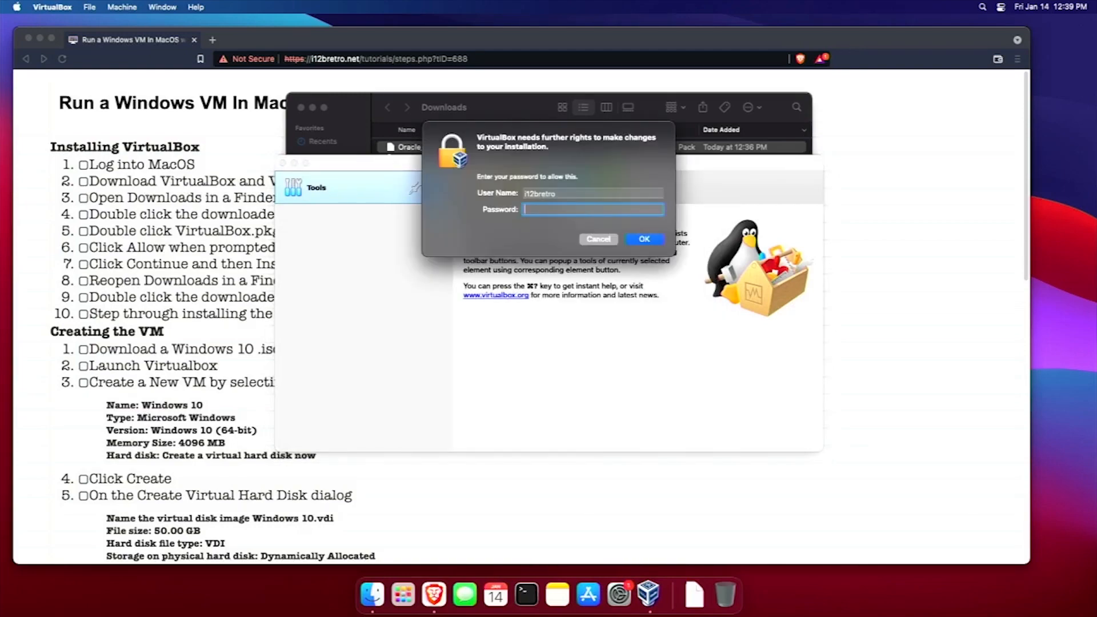
key("Return")
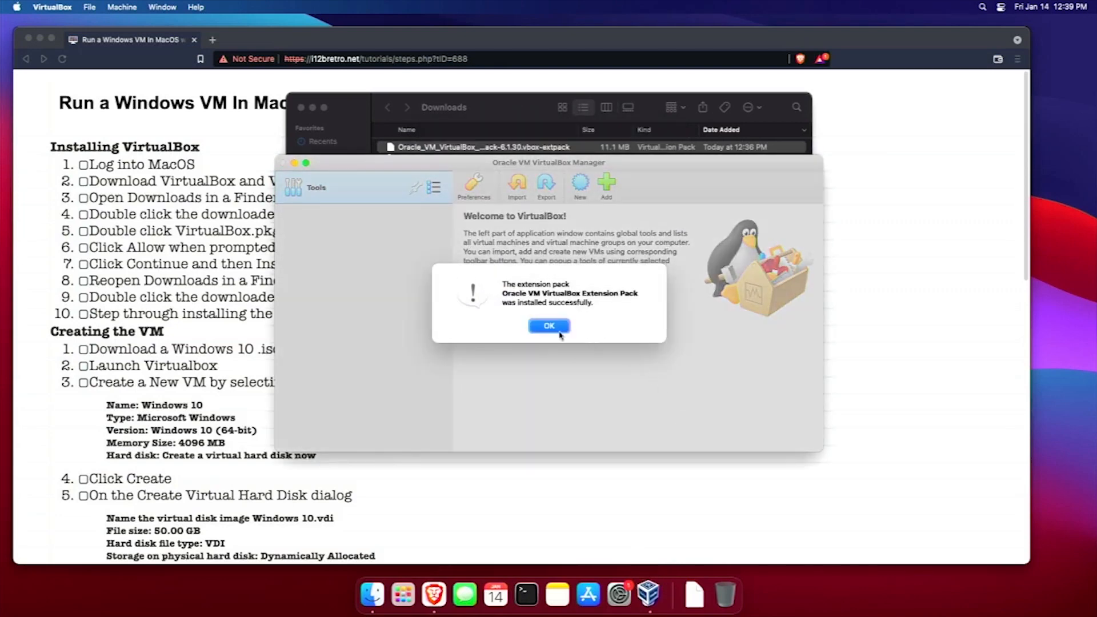
left_click(557, 330)
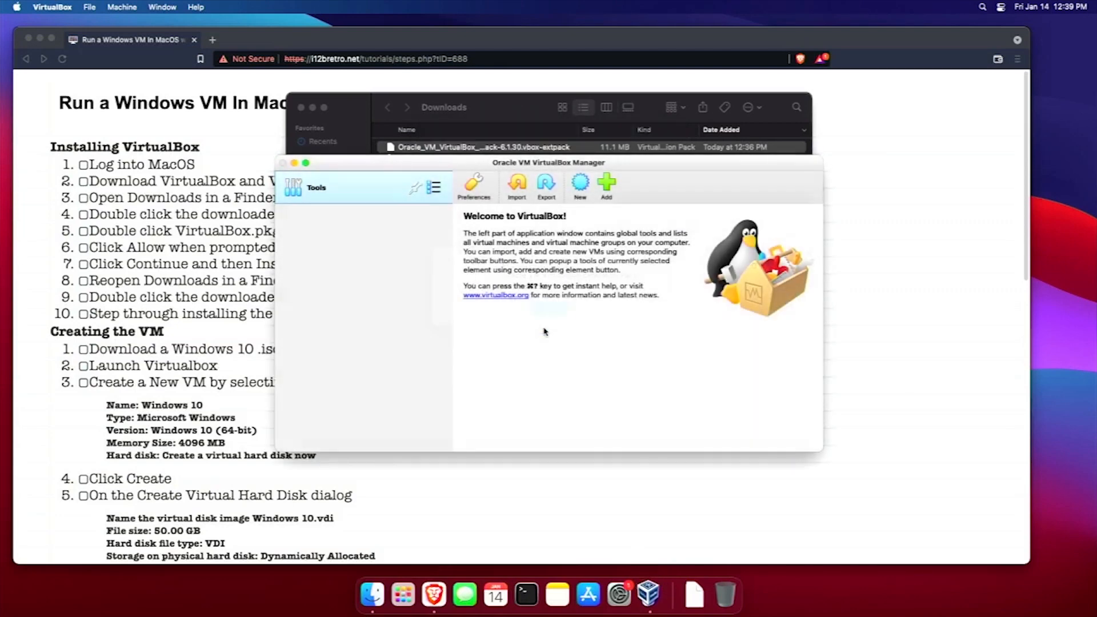
double_click(499, 167)
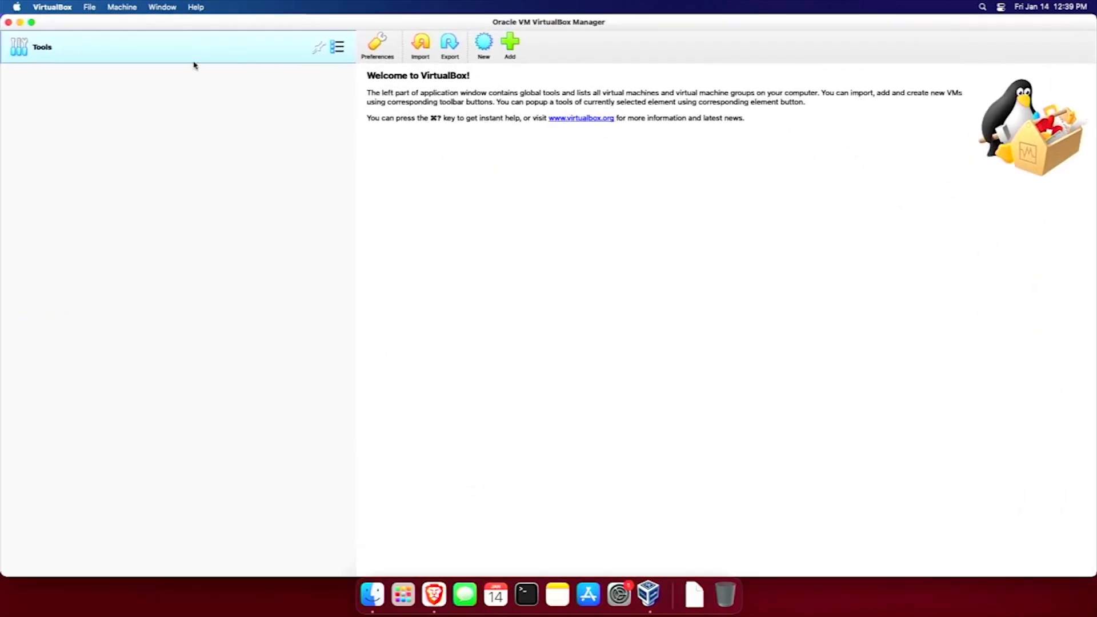
Name the new machine 'Windows 10' and give it 4096 MB of memory.
left_click(491, 54)
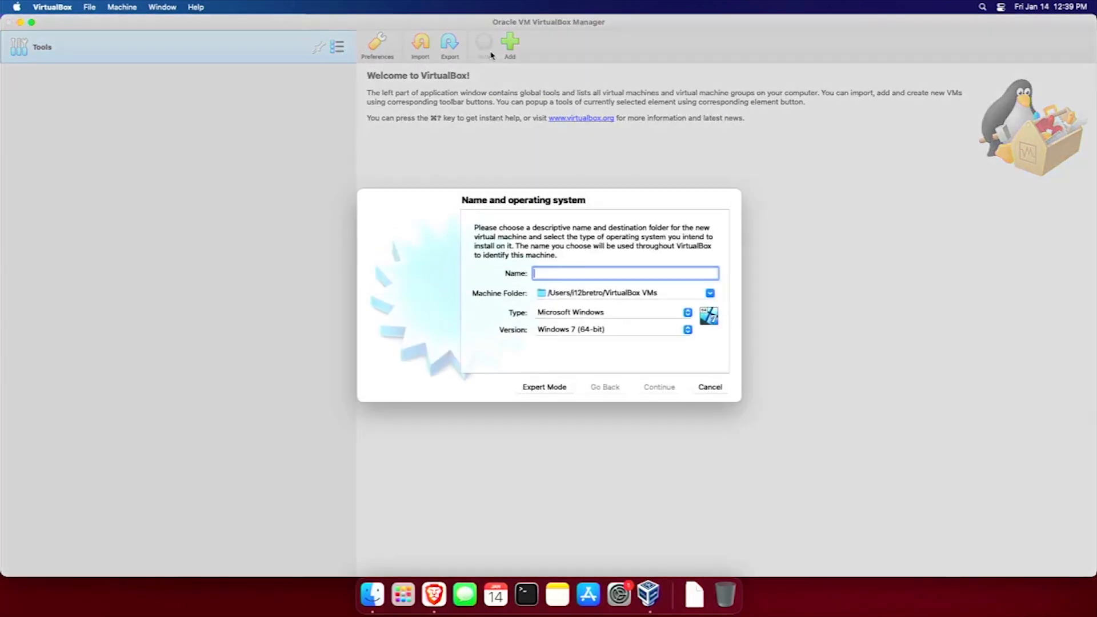
type("Windows 10")
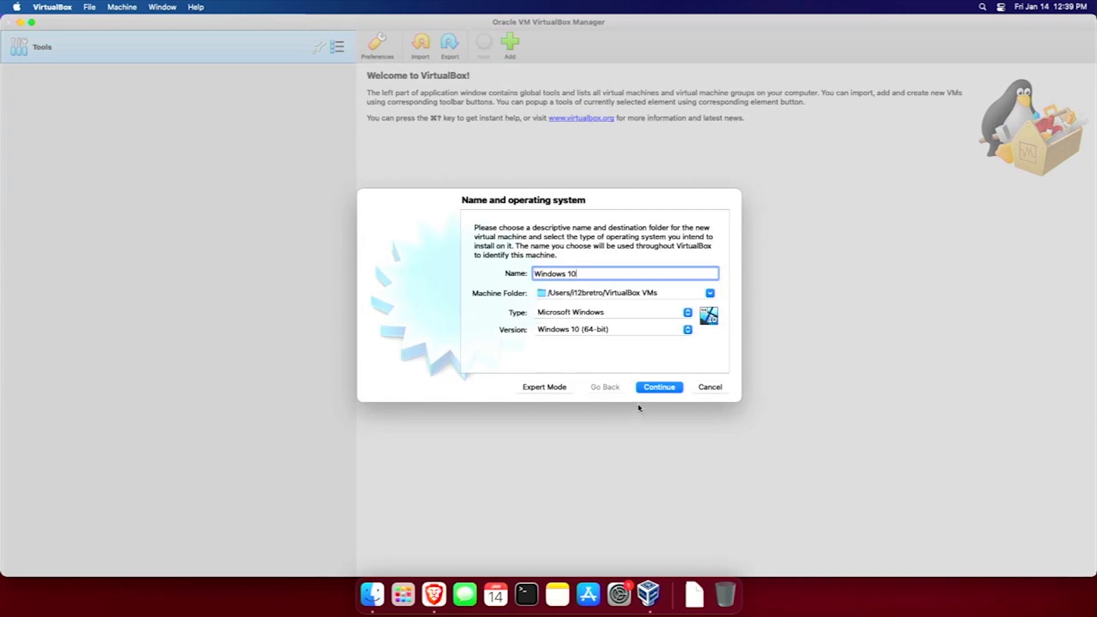
left_click(660, 390)
double_click(680, 273)
type("4096")
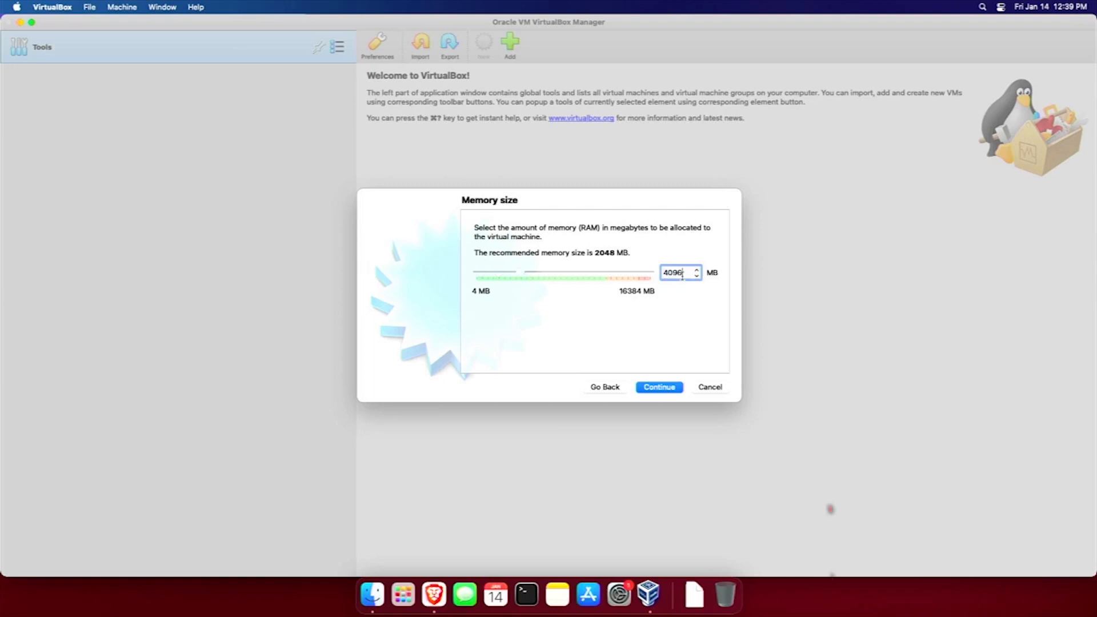
key("Return")
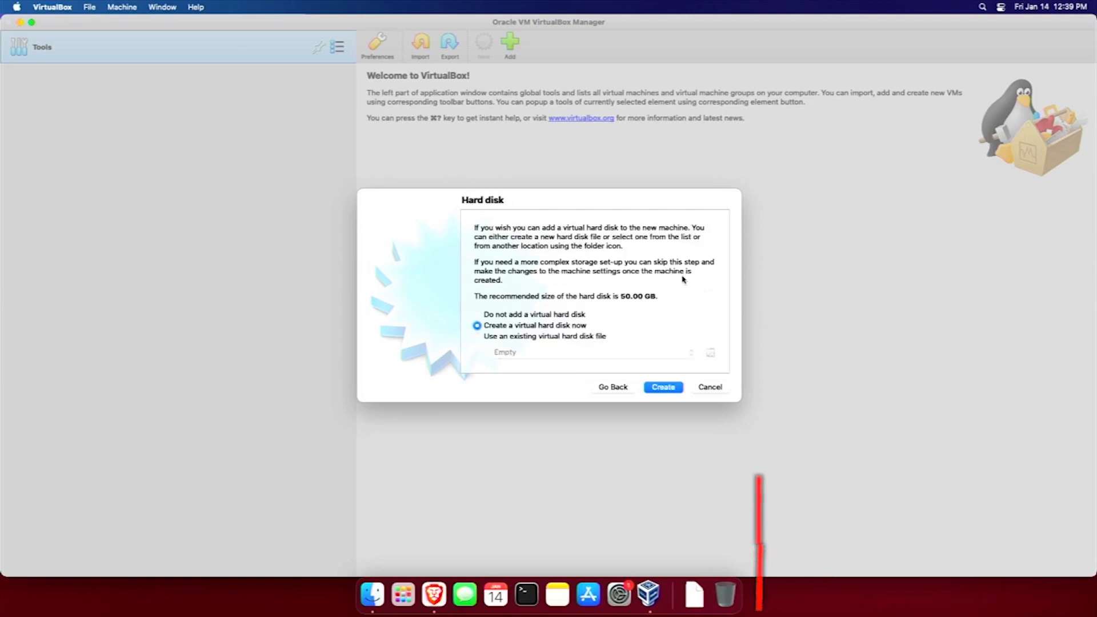
Create a dynamically allocated VDI hard disk and start changing its size to 30 GB.
left_click(663, 387)
left_click(669, 408)
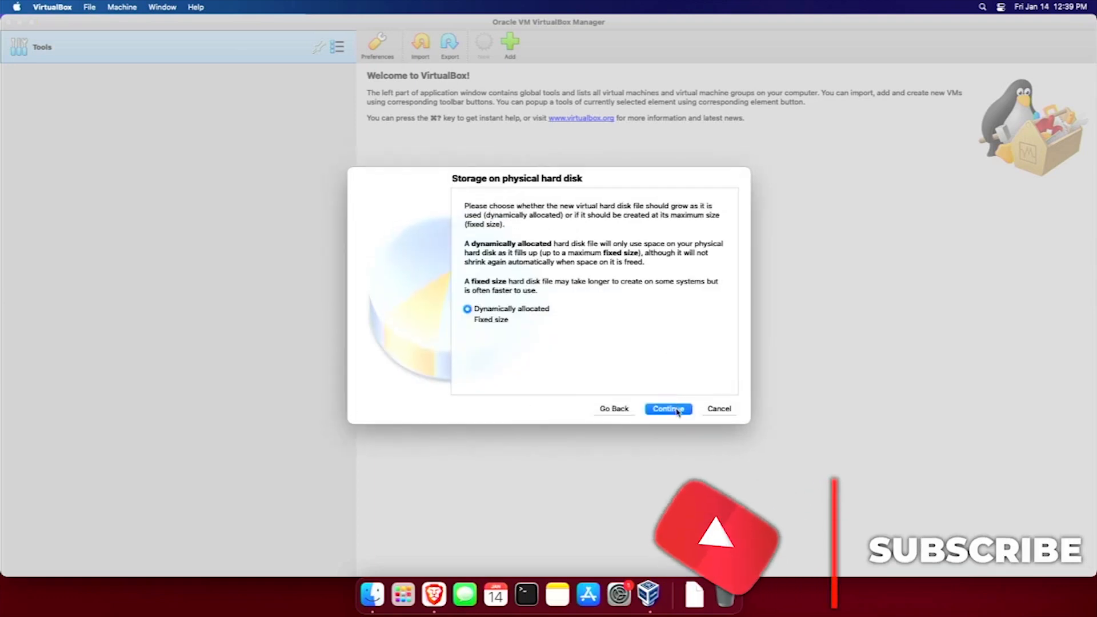
left_click(676, 409)
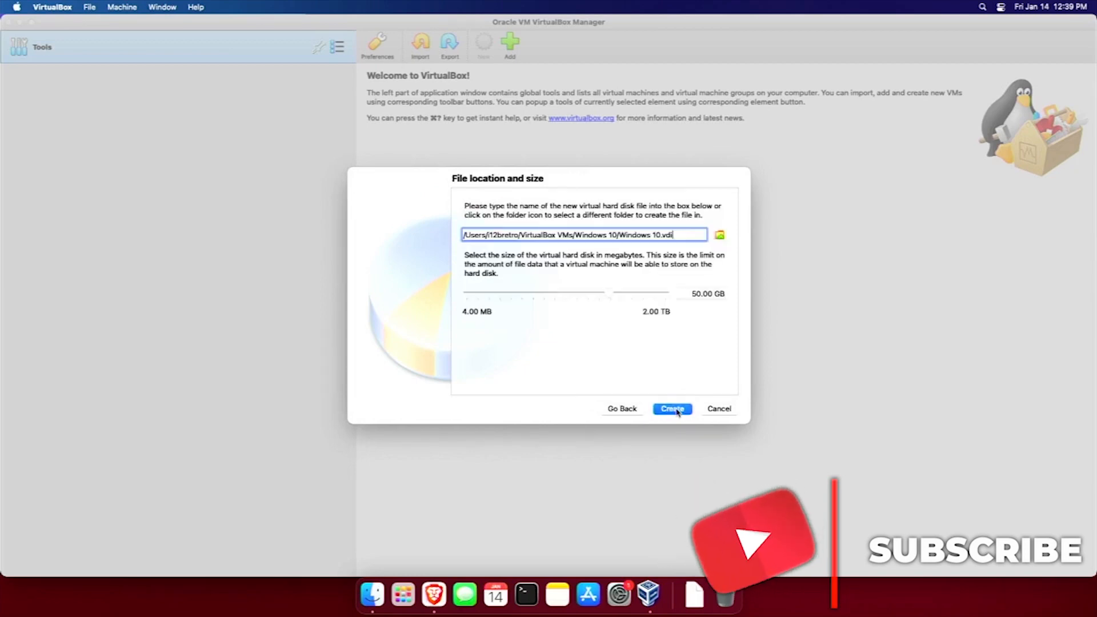
left_click(704, 293)
key("BackSpace")
Create the machine with a 30 GB disk and review its System, Processor and Display settings.
type("8")
key("Return")
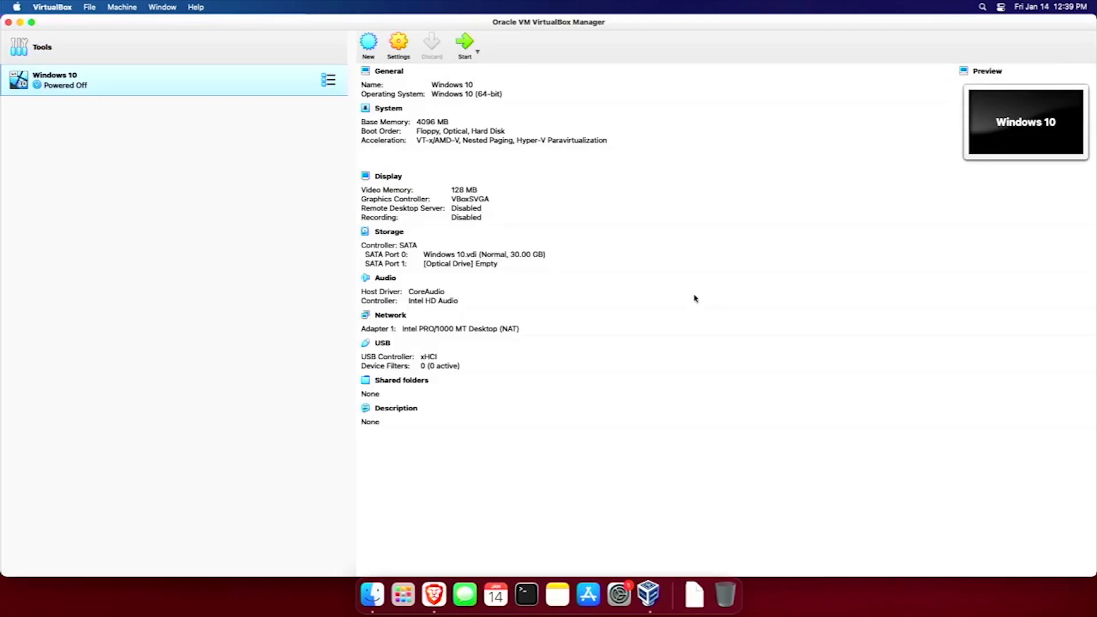
left_click(393, 50)
left_click(417, 153)
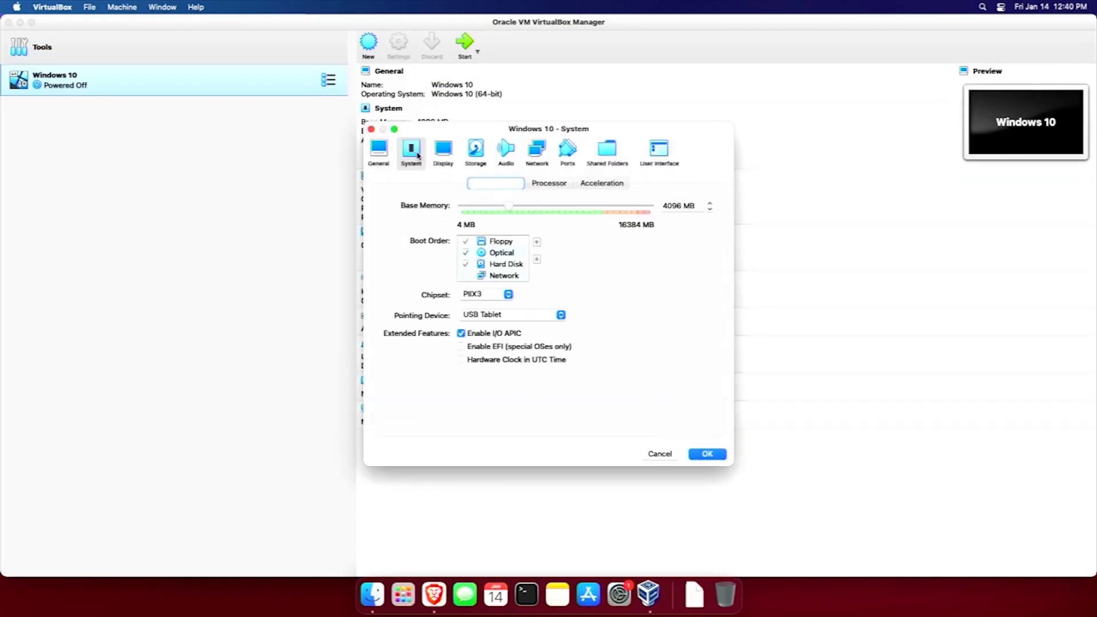
left_click(550, 184)
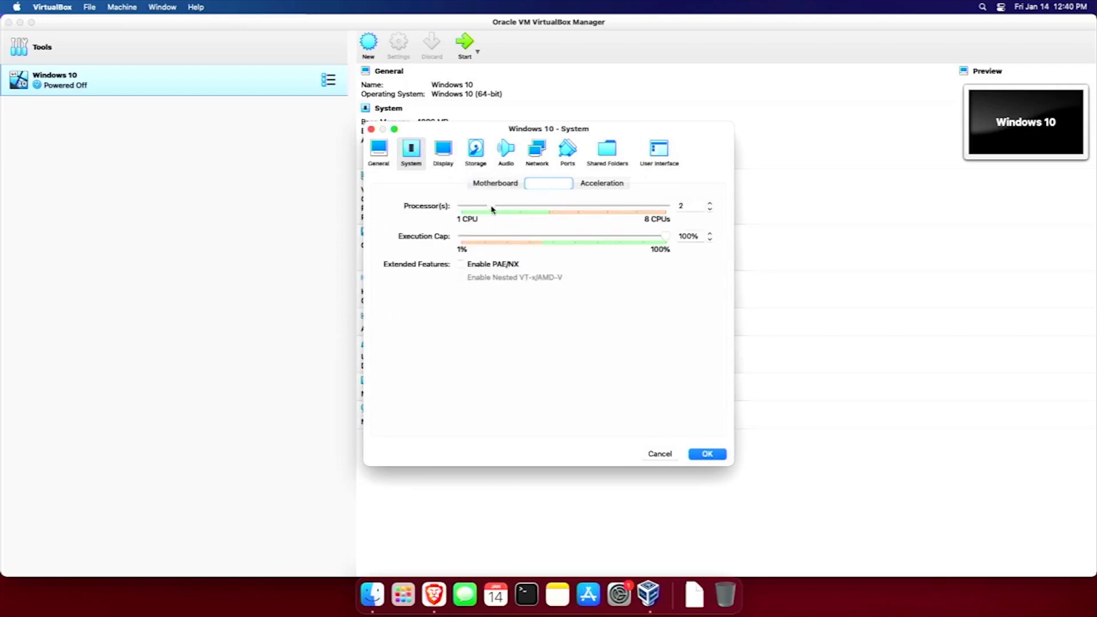
left_click(445, 156)
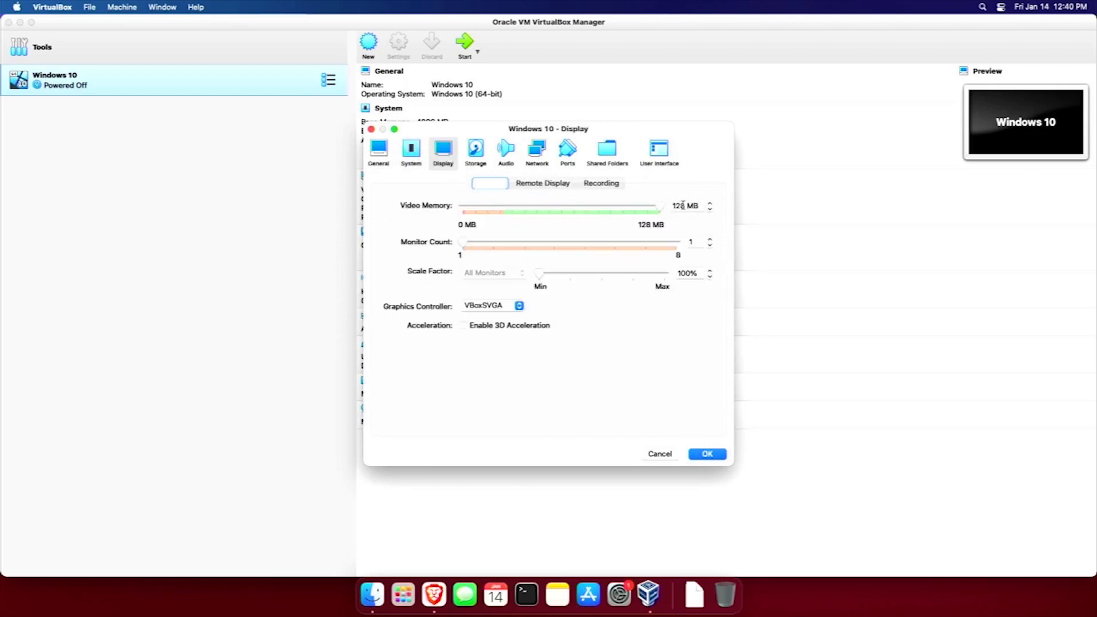
In Storage, select the empty optical drive and list its disk options.
left_click(480, 152)
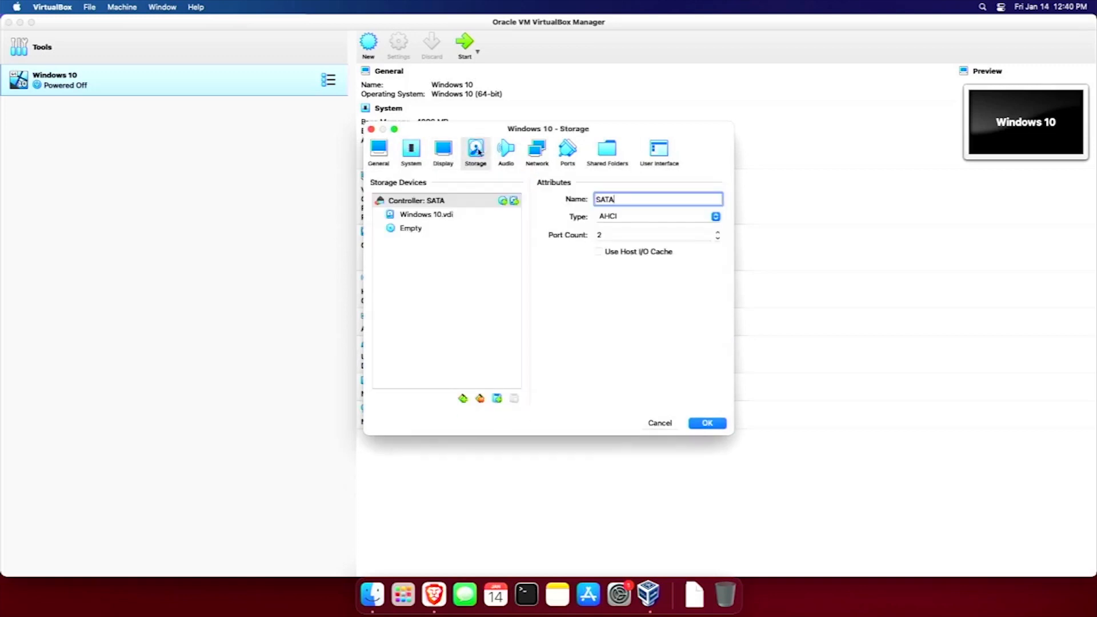
left_click(412, 227)
left_click(721, 202)
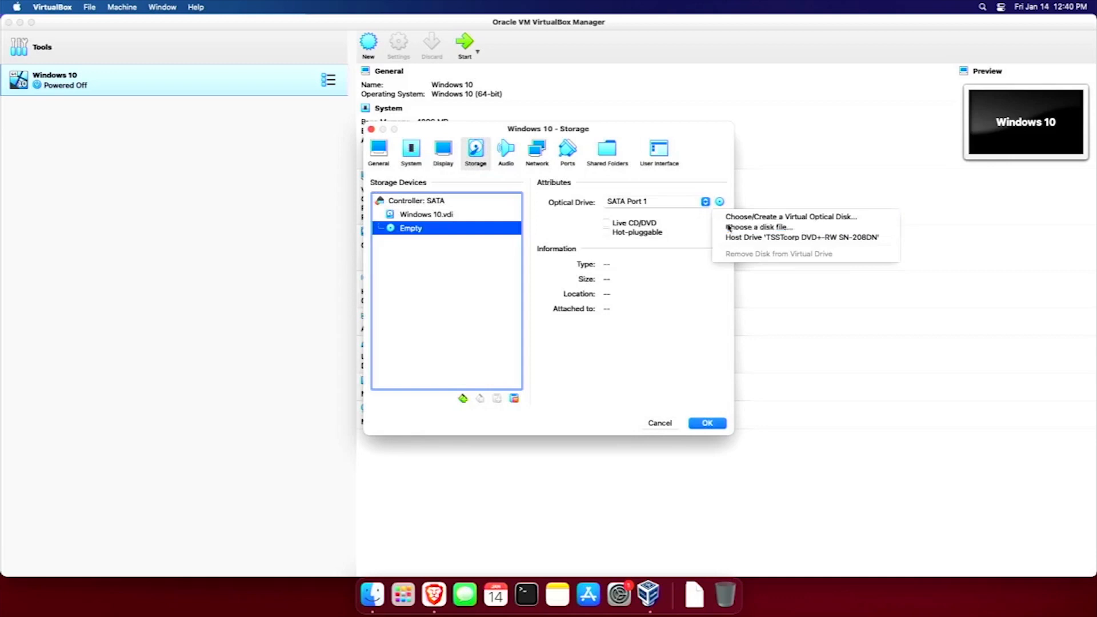
Load Win10_20H2_v2_English_x64.iso from the 192.168.0.1 ISOs share into the optical drive.
left_click(729, 227)
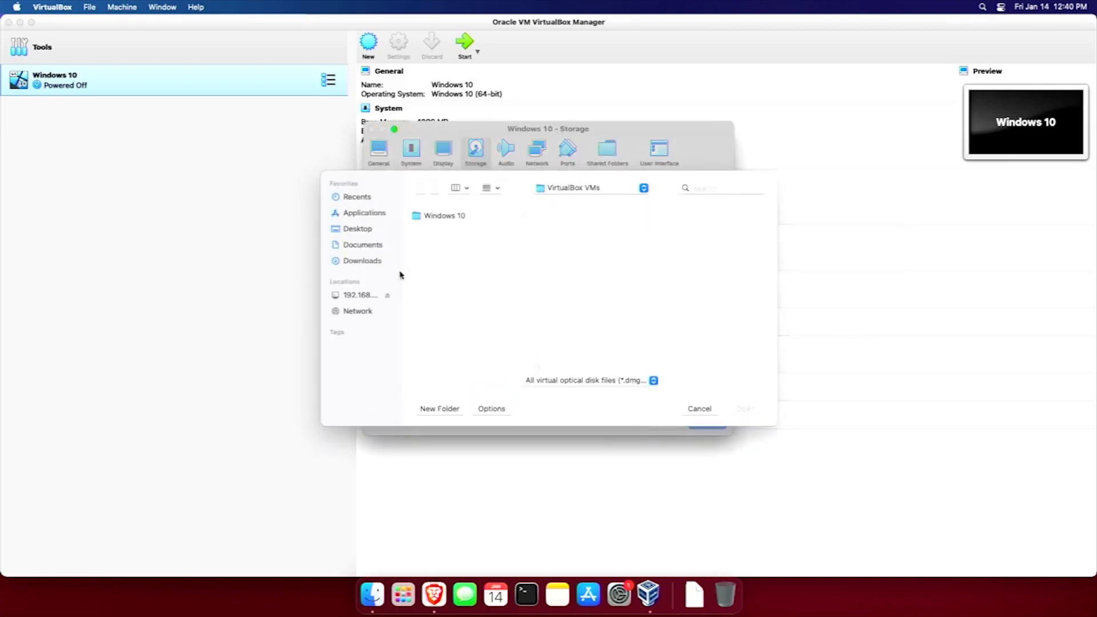
left_click(359, 296)
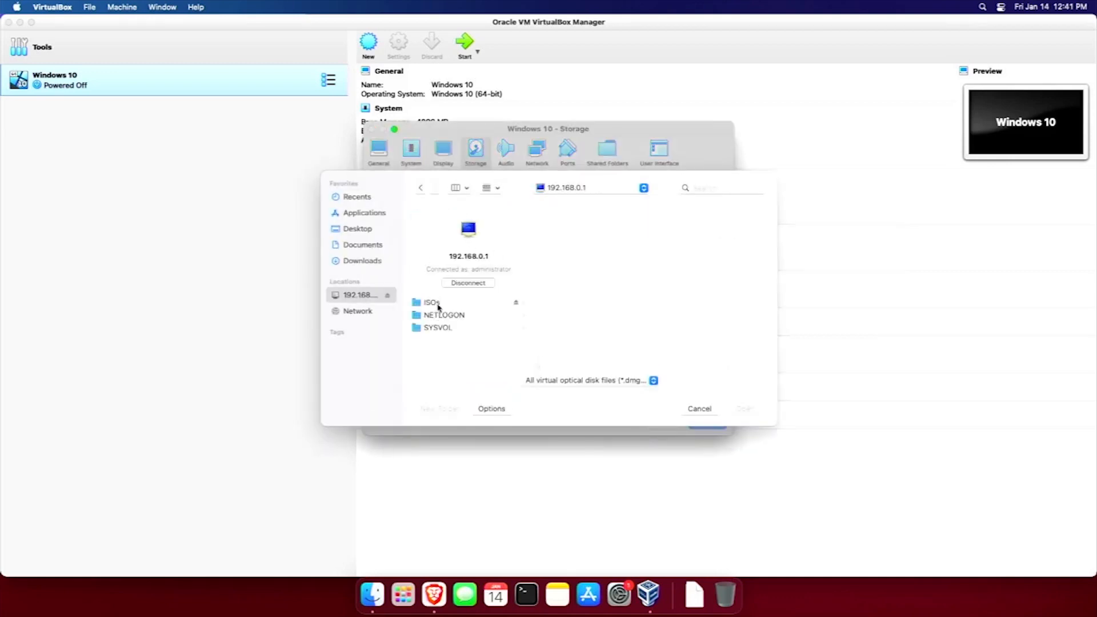
left_click(438, 304)
left_click(569, 280)
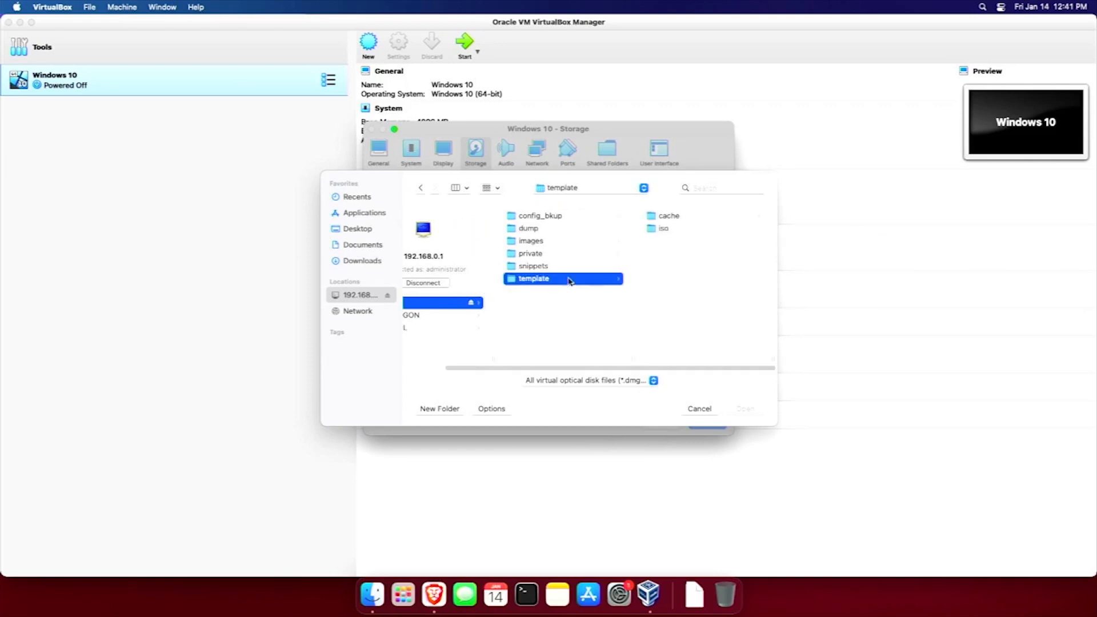
left_click(663, 230)
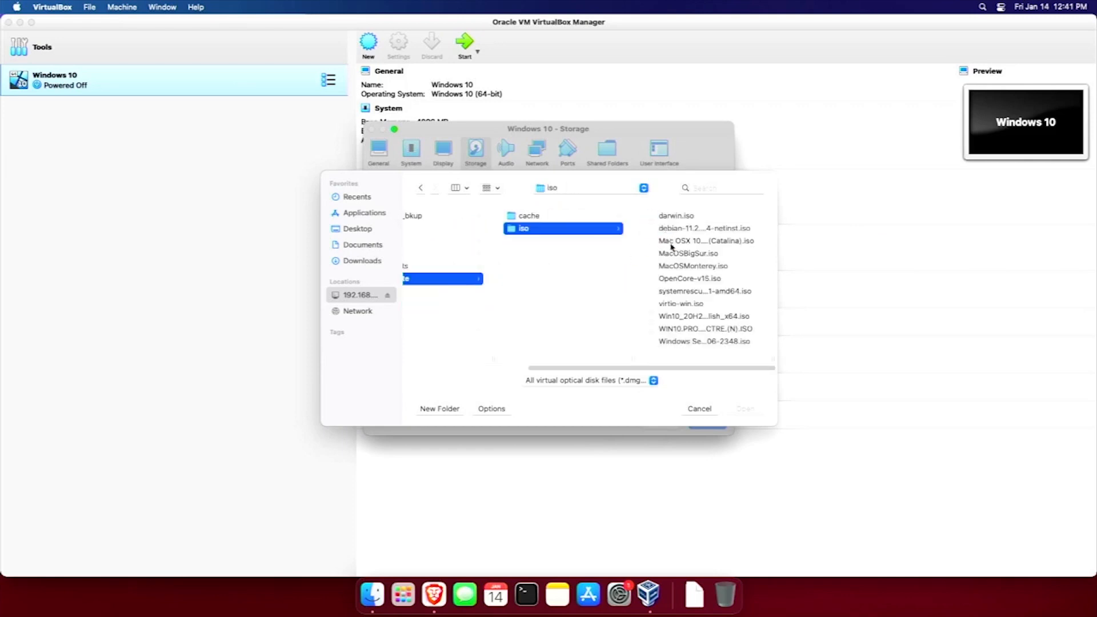
left_click(687, 319)
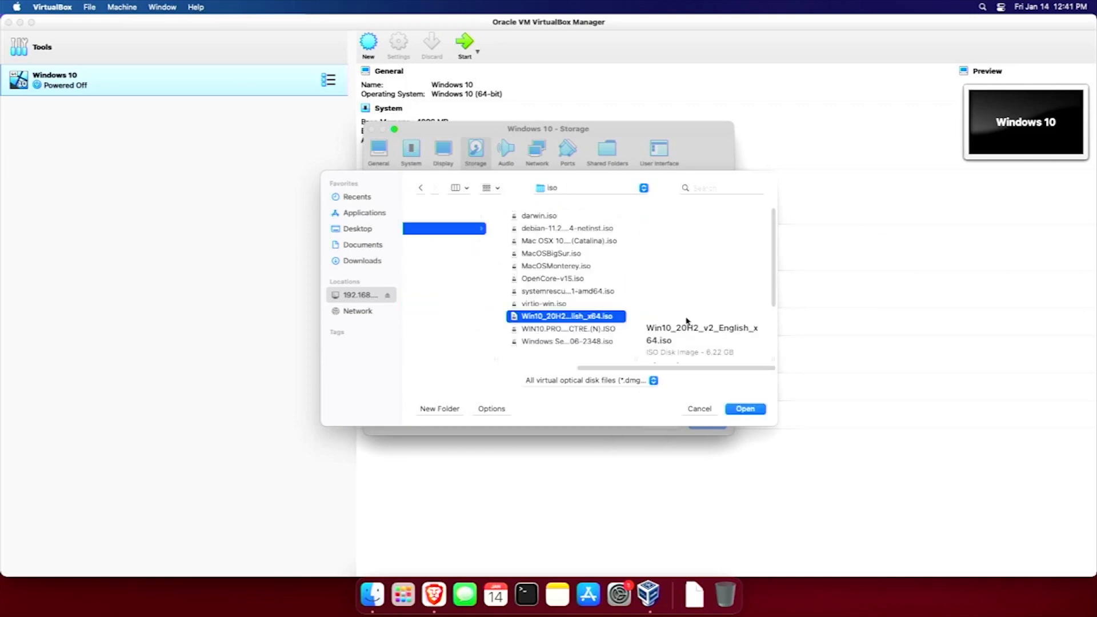
left_click(743, 410)
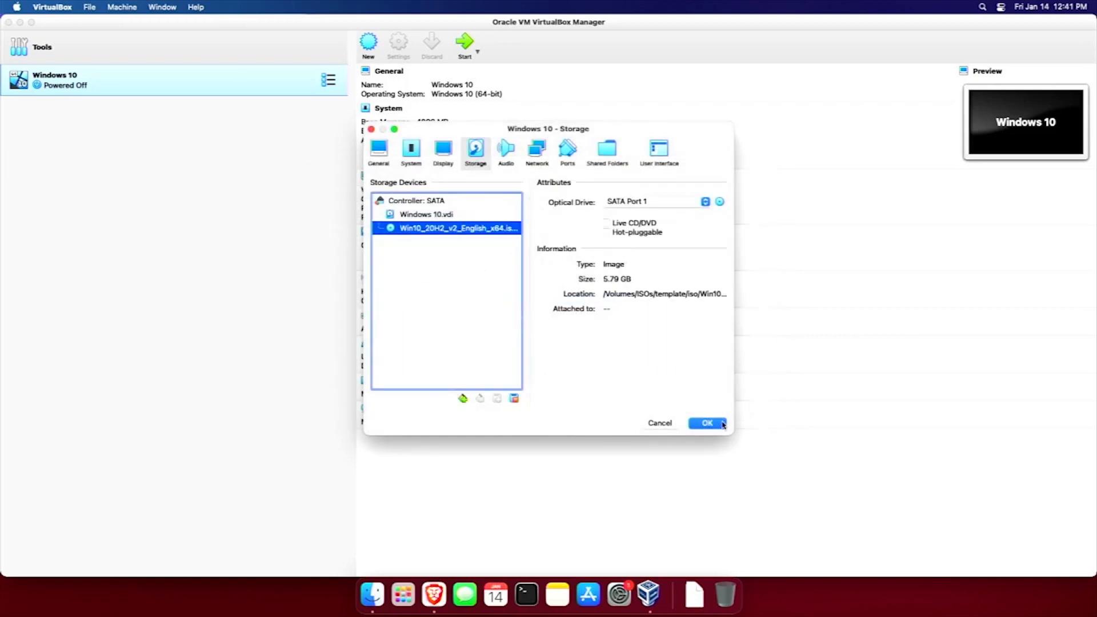
Set the network adapter to Bridged Adapter and save the machine settings.
left_click(544, 163)
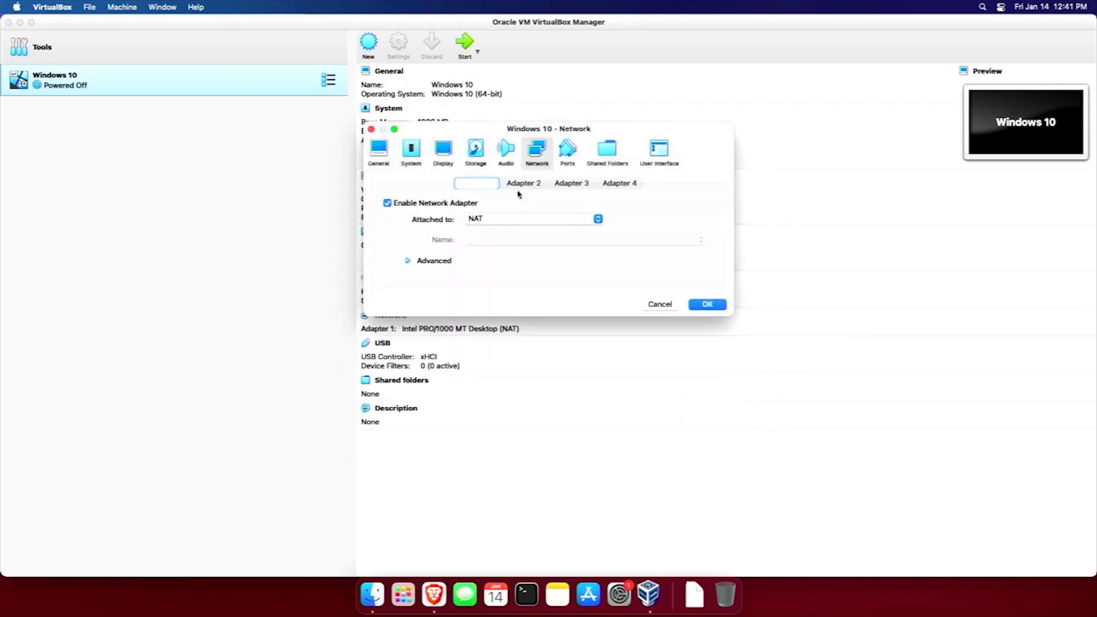
left_click(489, 221)
left_click(492, 231)
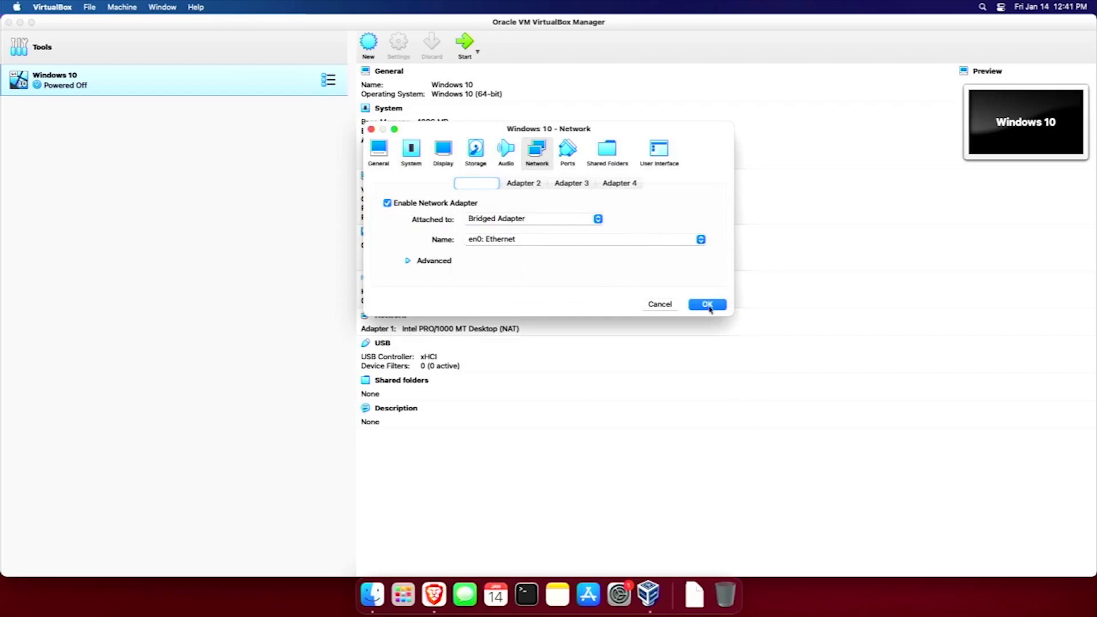
left_click(707, 305)
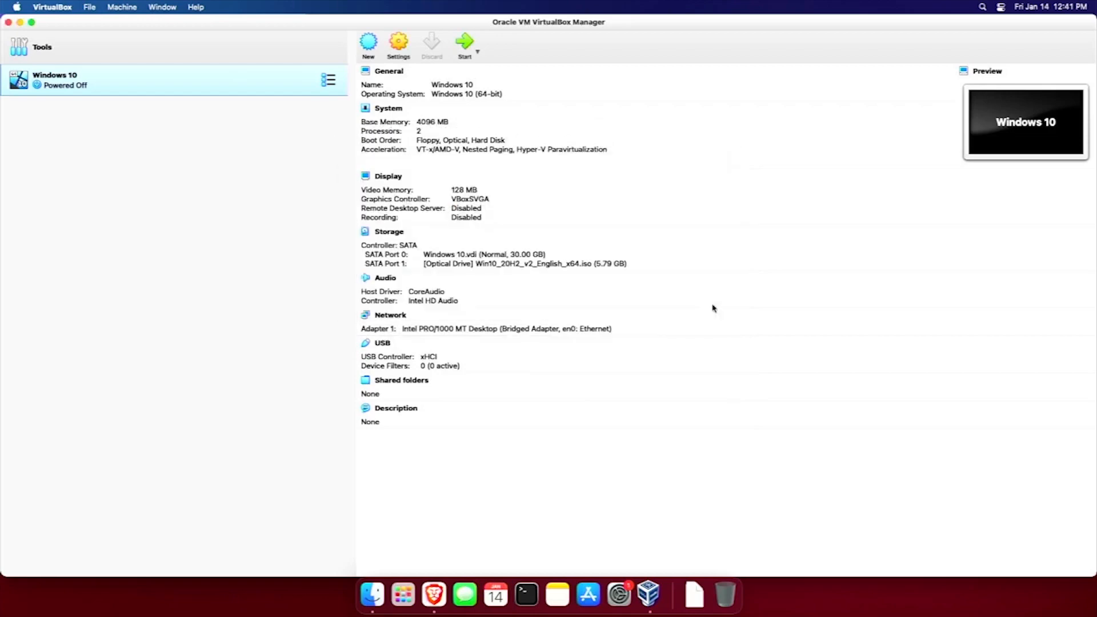
Start the Windows 10 VM and grant VirtualBox Input Monitoring permission, choosing Later to quit.
left_click(467, 54)
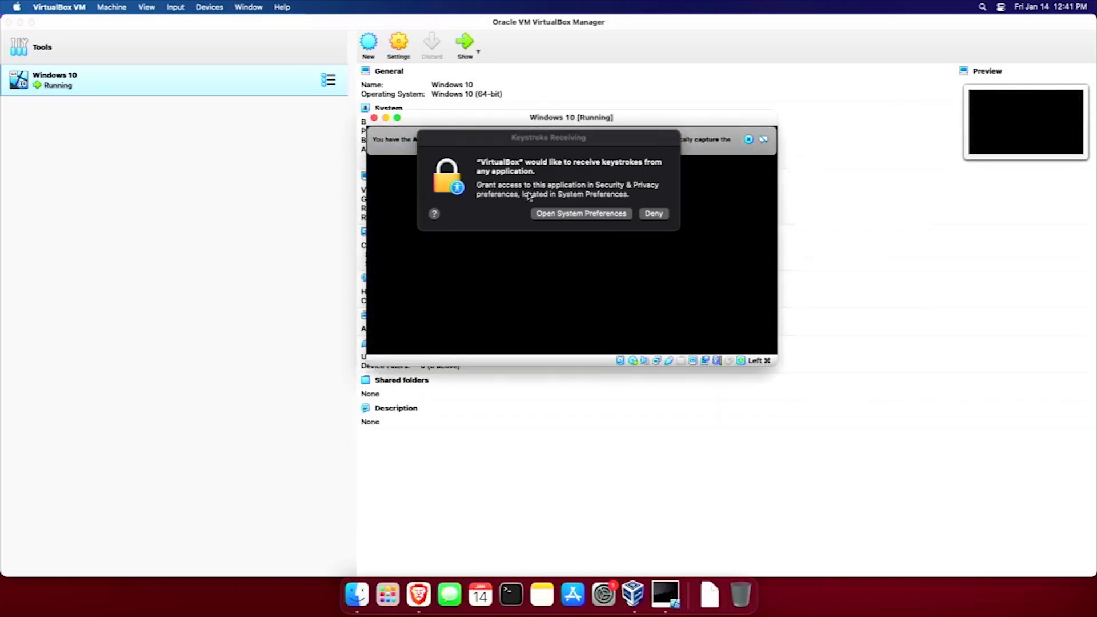
left_click(553, 215)
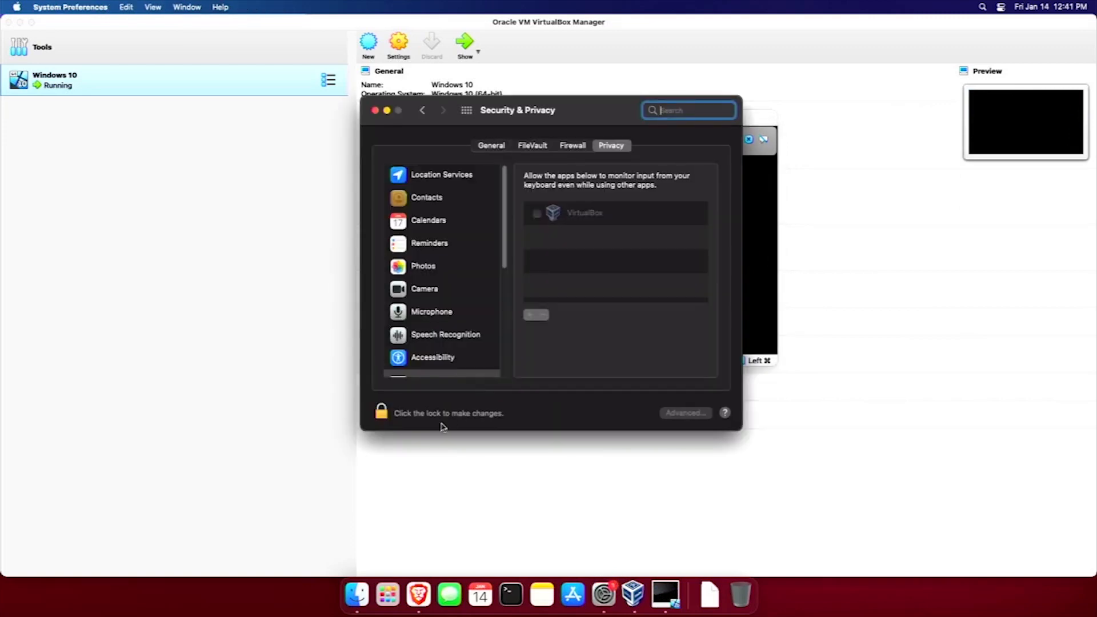
left_click(388, 419)
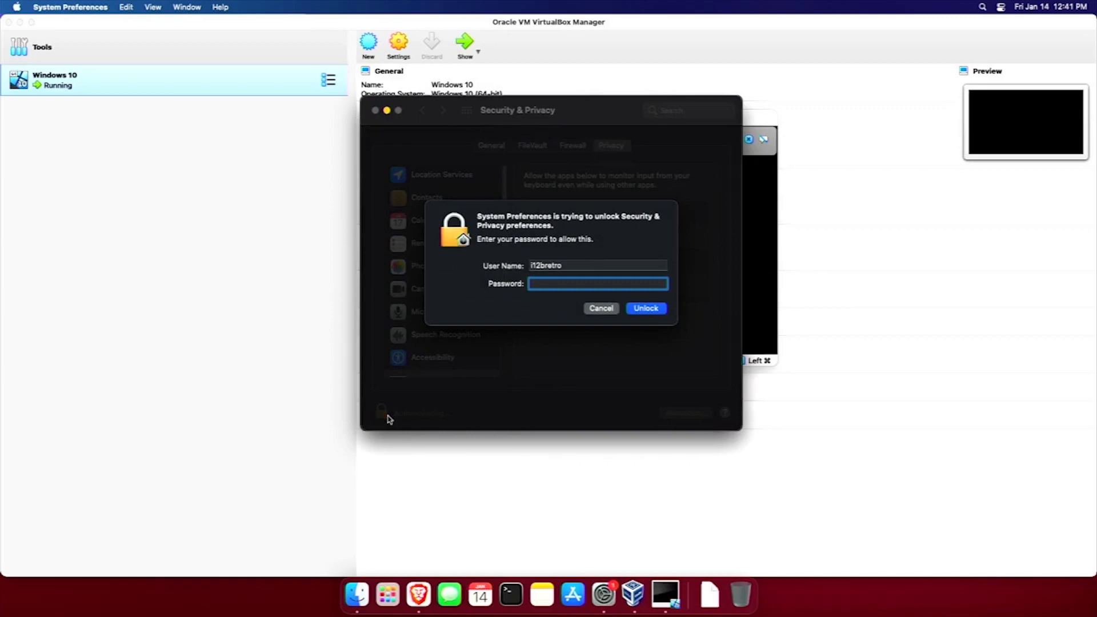
key("Return")
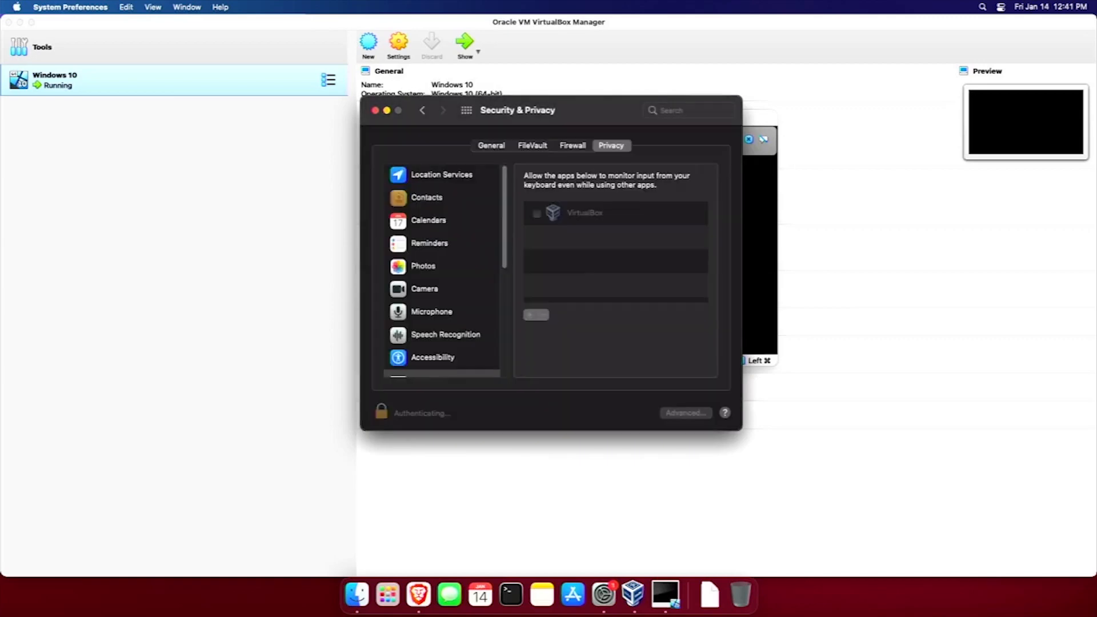
left_click(536, 218)
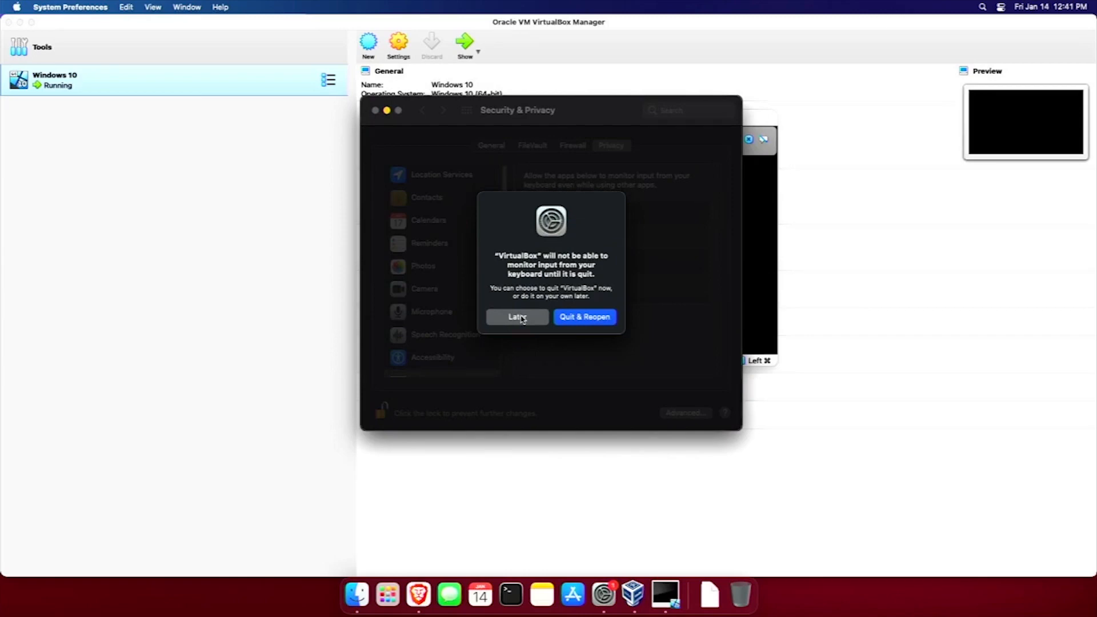
left_click(517, 317)
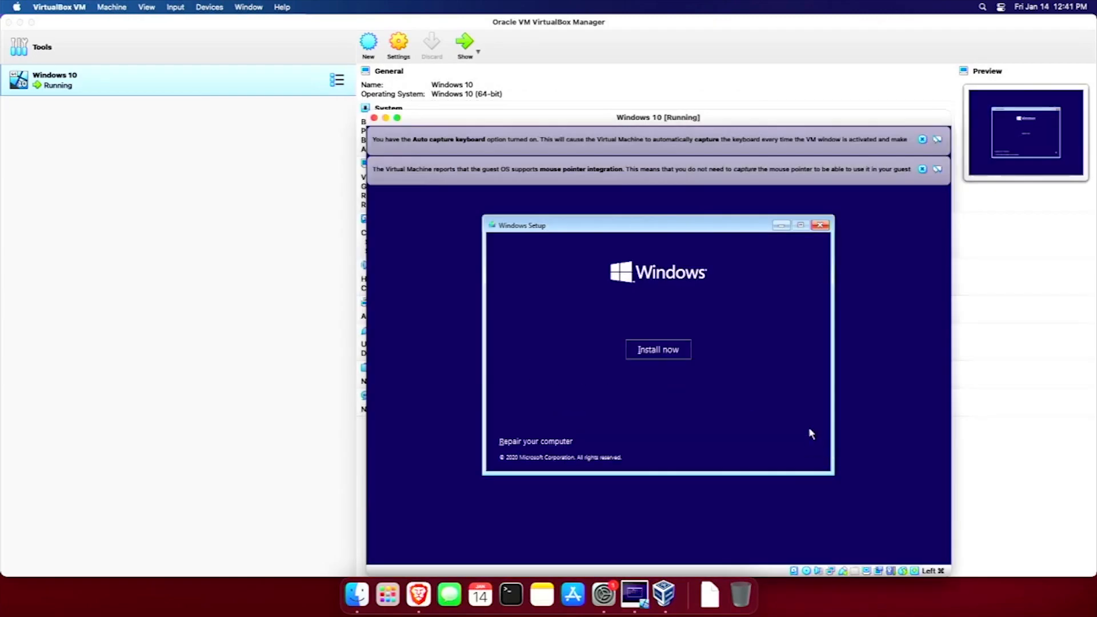
Move the VM window up-left, start the Windows installation, and dismiss both VirtualBox notice bars.
left_click_drag(667, 122, 521, 73)
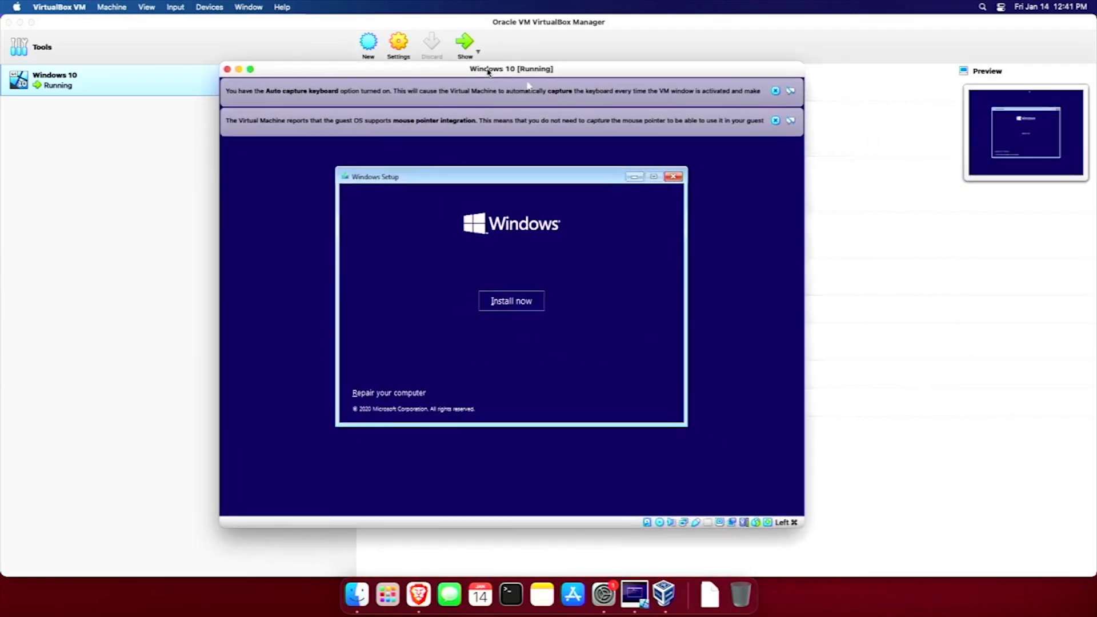
left_click(527, 304)
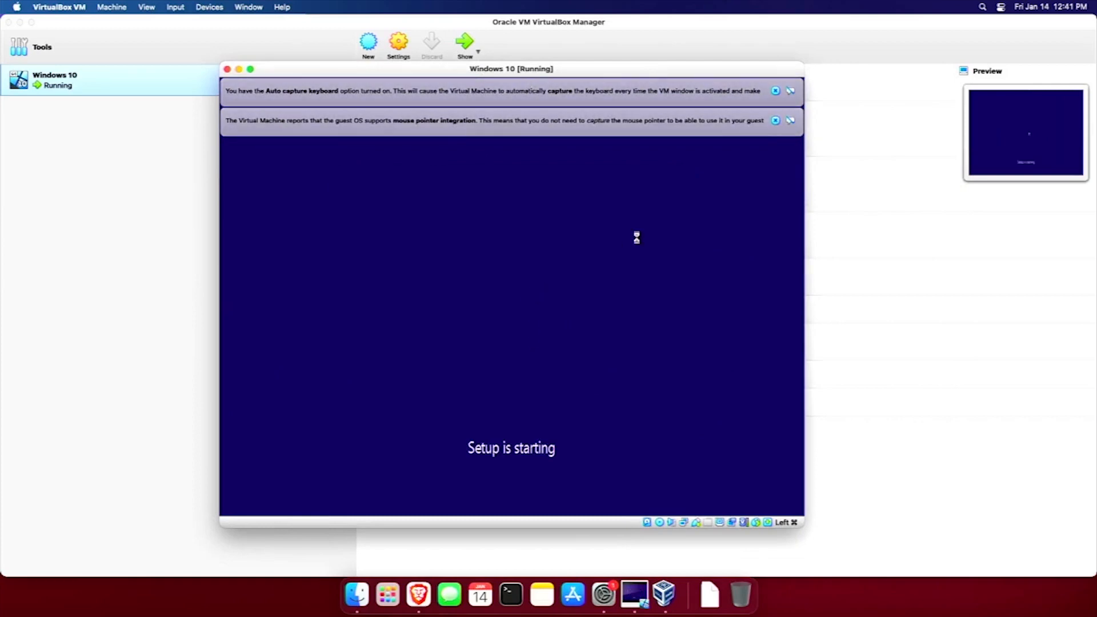
left_click(789, 121)
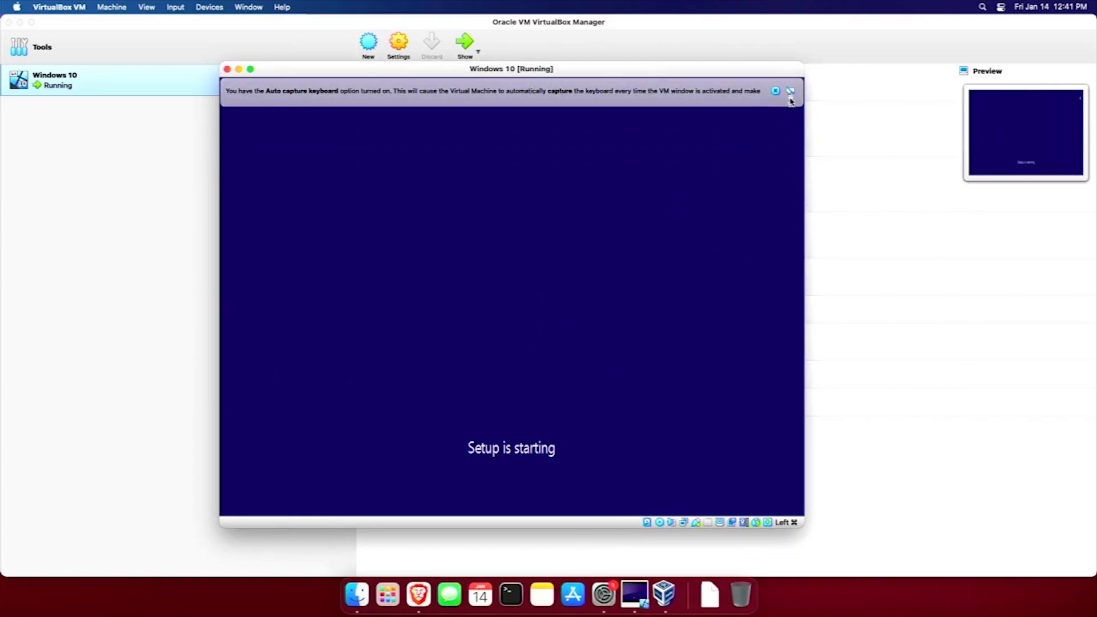
left_click(791, 92)
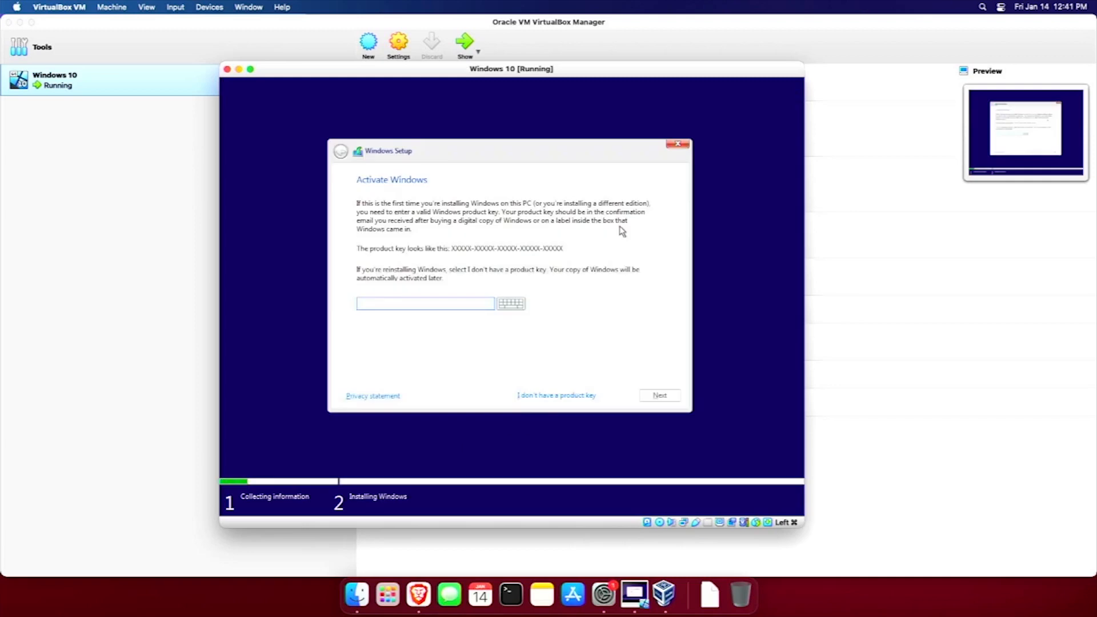
Install Windows 10 Pro without a product key as a custom, Windows-only install on the drive.
left_click(558, 394)
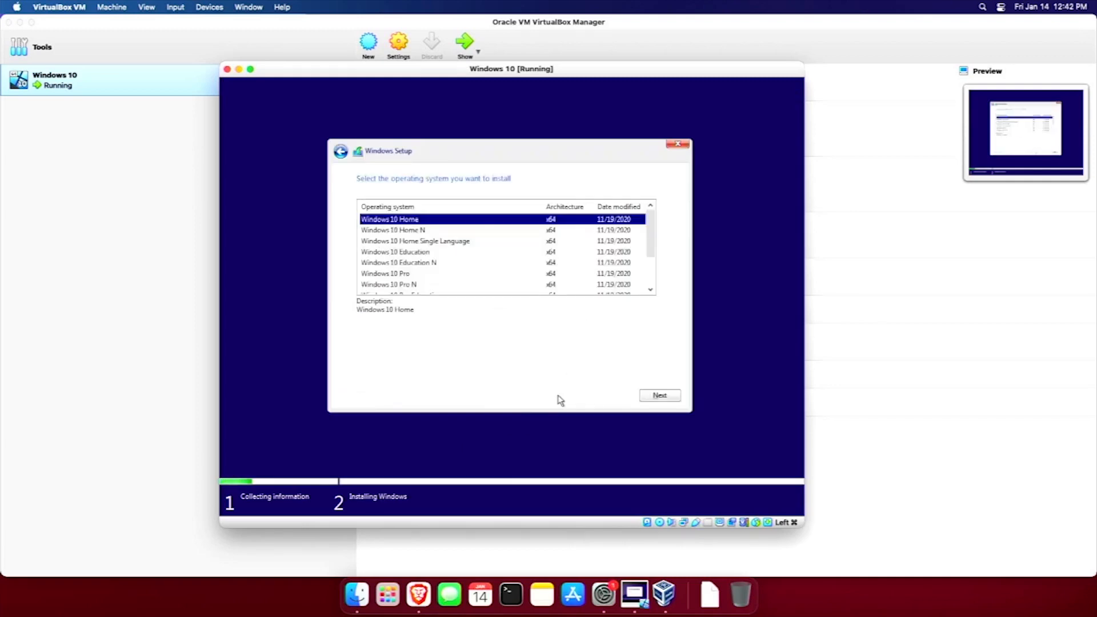
left_click(425, 274)
left_click(657, 395)
left_click(397, 370)
left_click(658, 396)
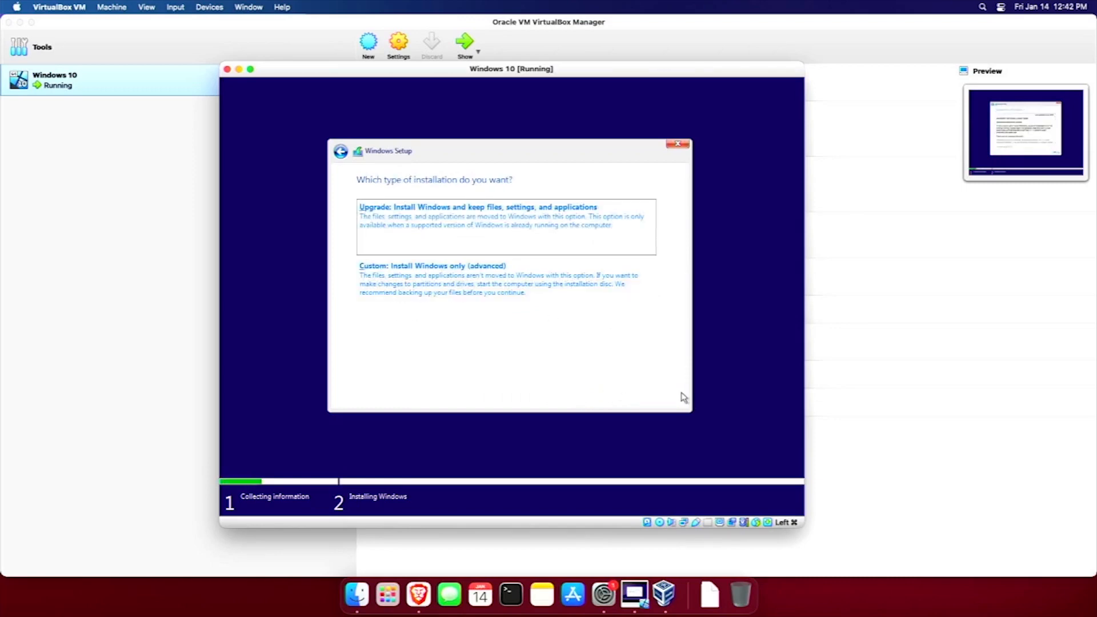
left_click(500, 289)
left_click(659, 396)
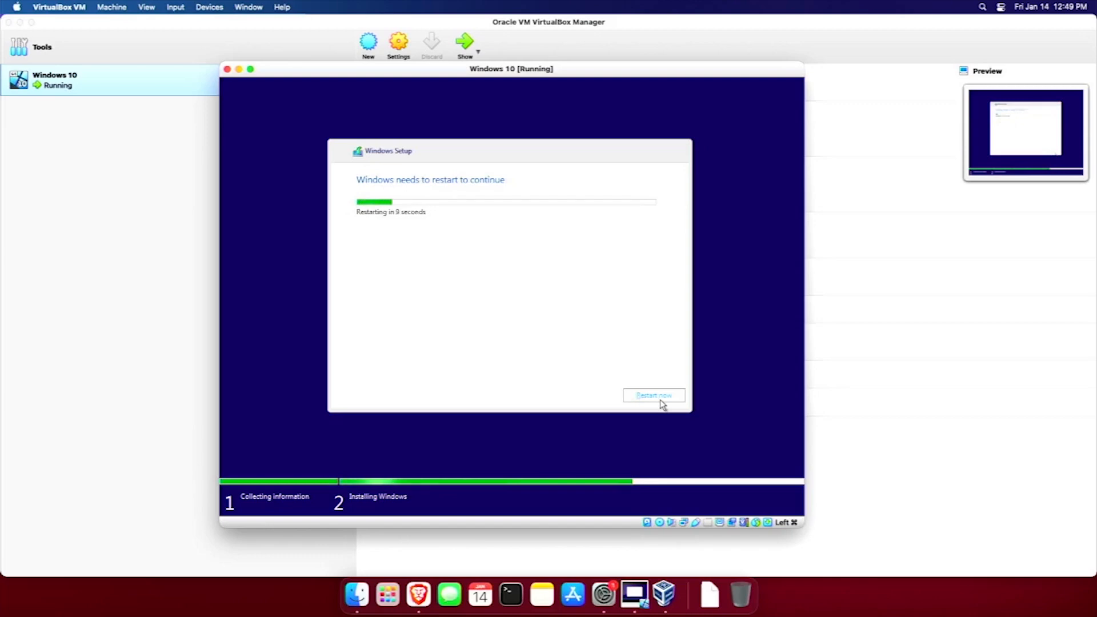
Restart the VM immediately so it boots into Windows out-of-box setup.
left_click(657, 398)
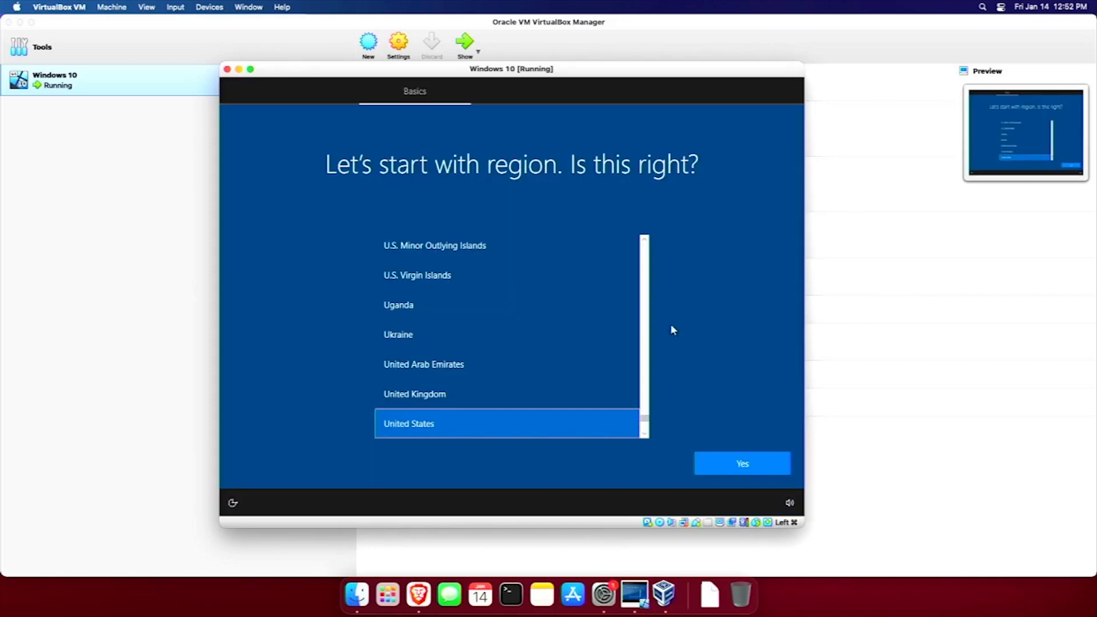
Confirm United States region and US keyboard, skip a second layout, and choose personal use.
left_click(726, 463)
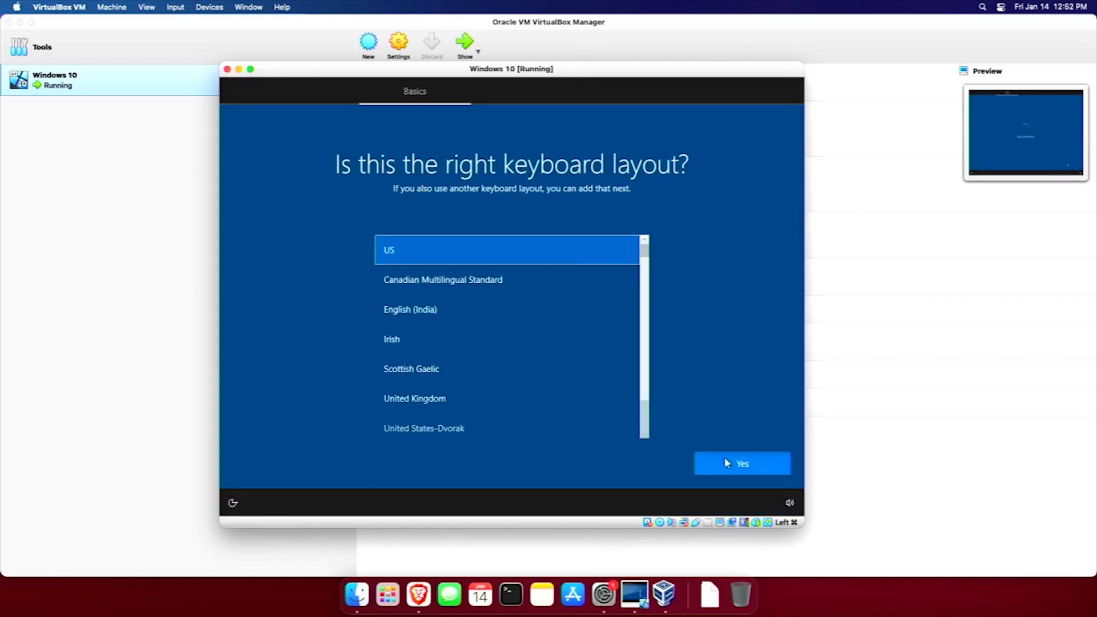
left_click(726, 463)
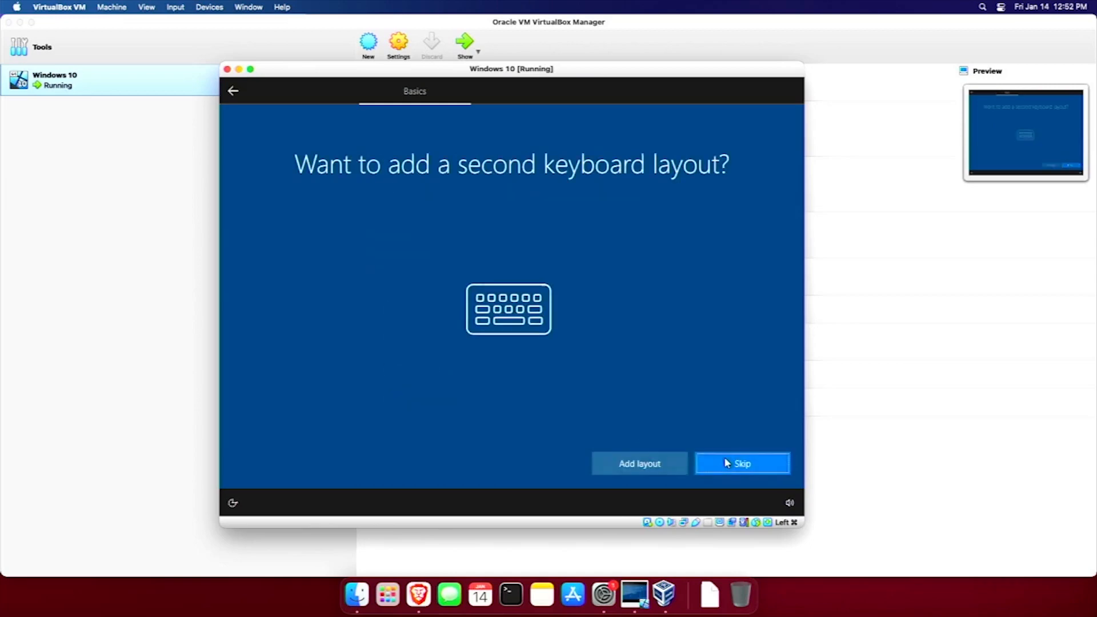
left_click(726, 463)
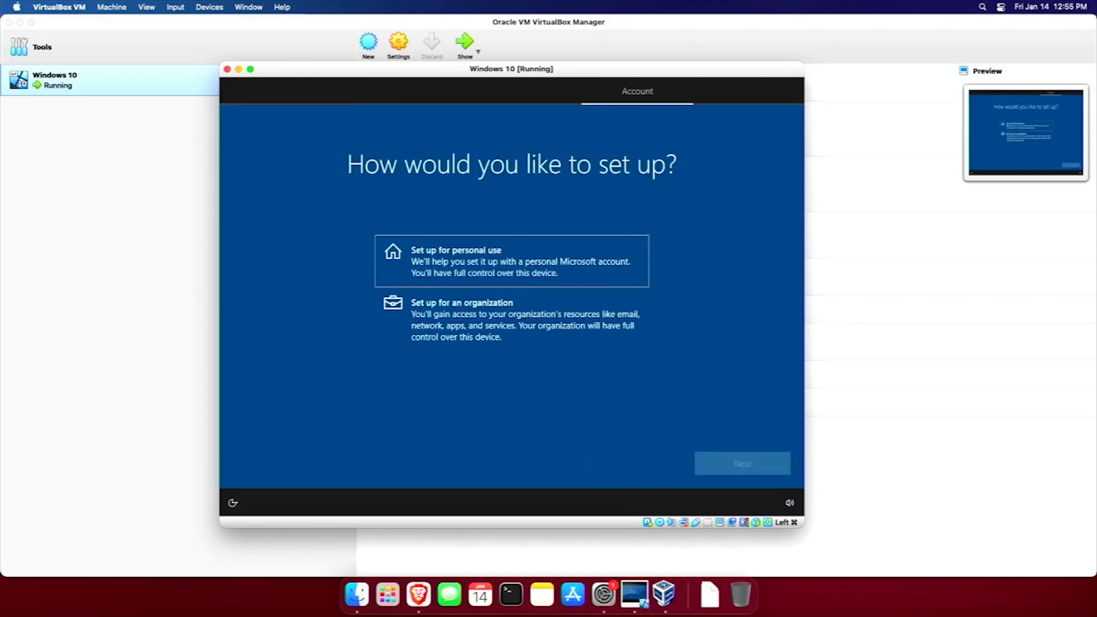
left_click(518, 254)
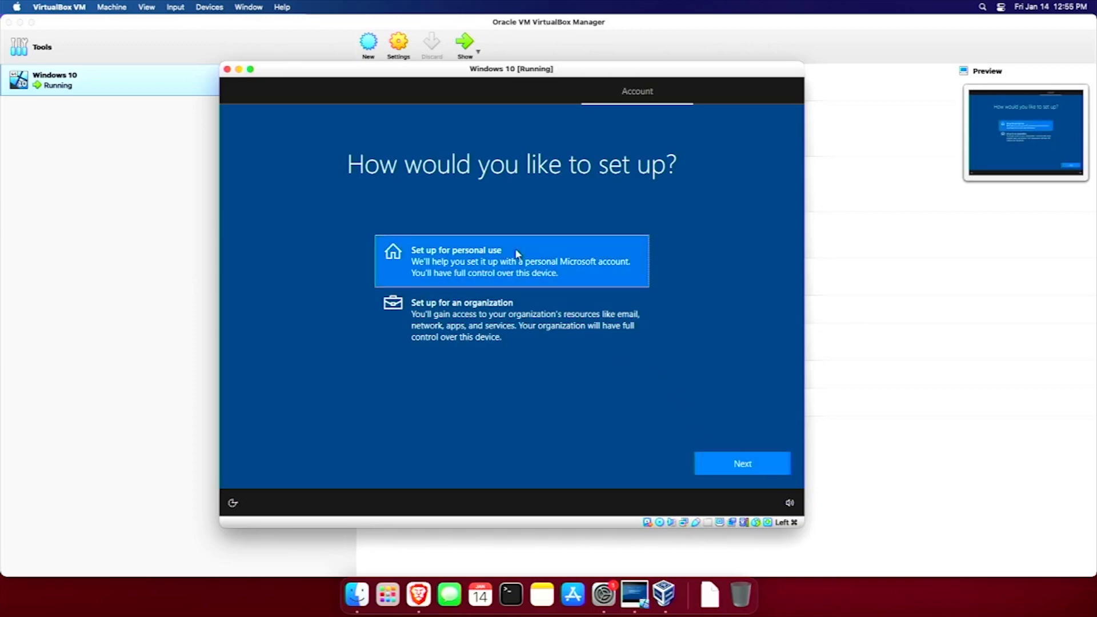
left_click(755, 463)
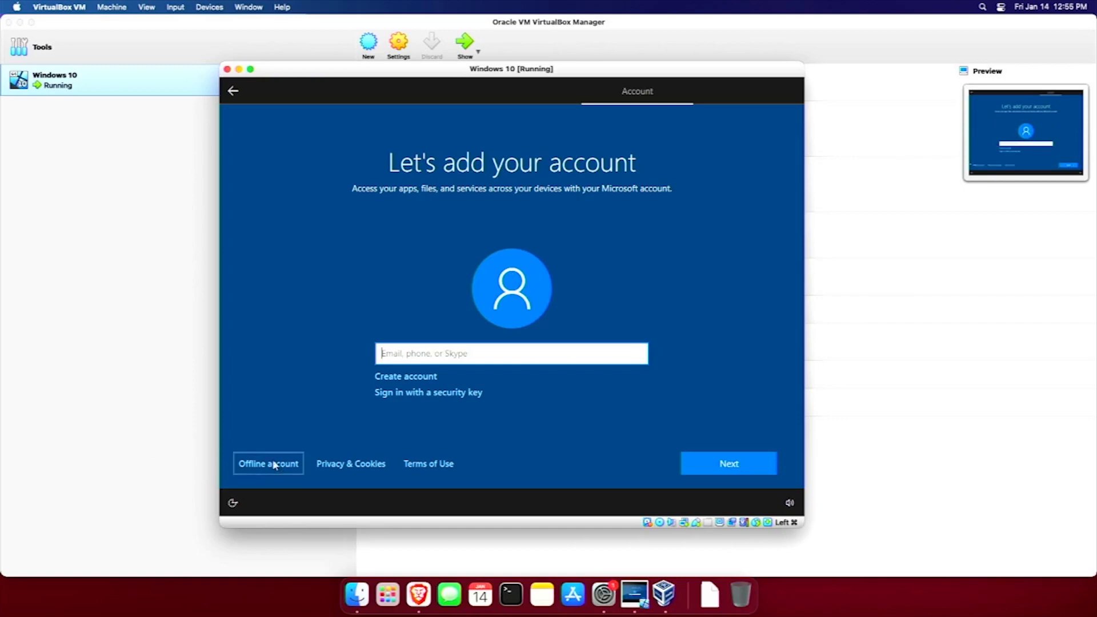
Create an offline local account with a user name and a confirmed password.
left_click(277, 463)
left_click(278, 464)
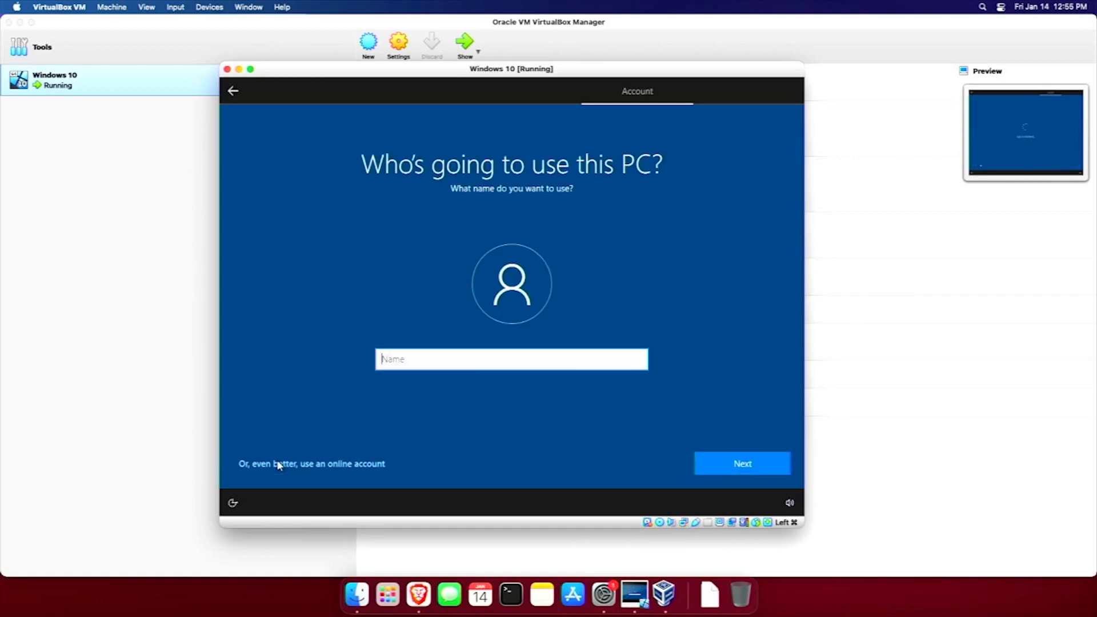
type("i12bretro")
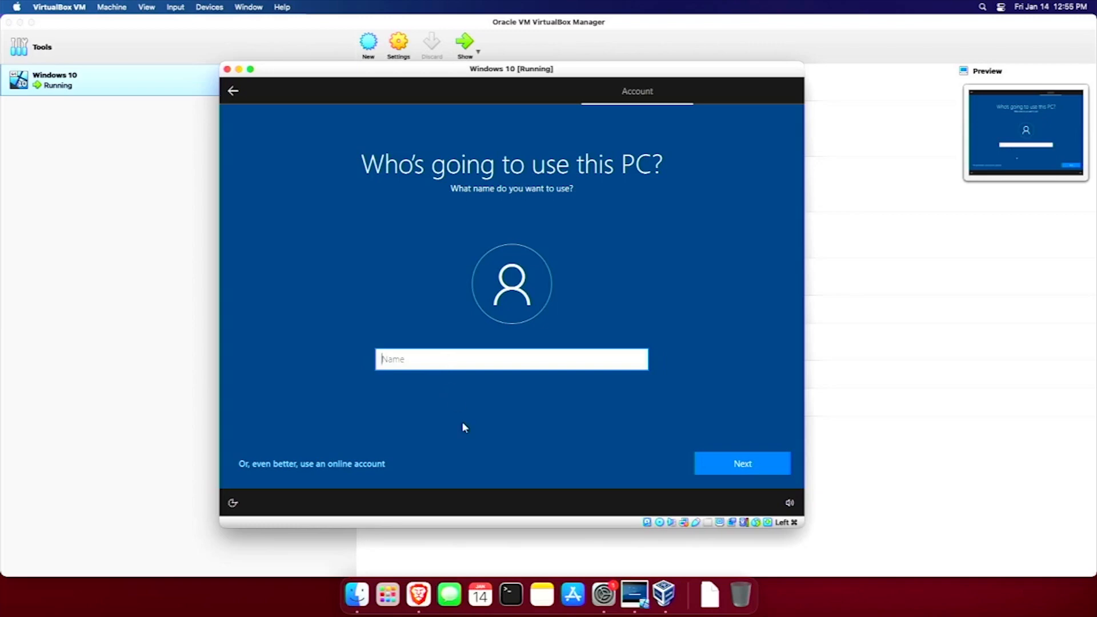
key("Return")
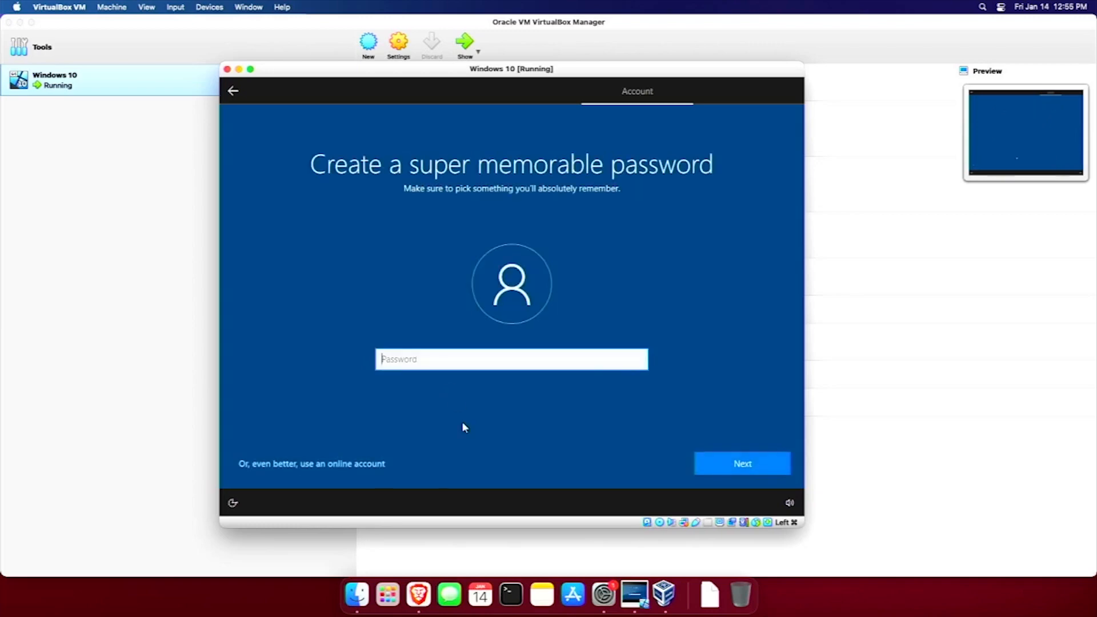
type("password")
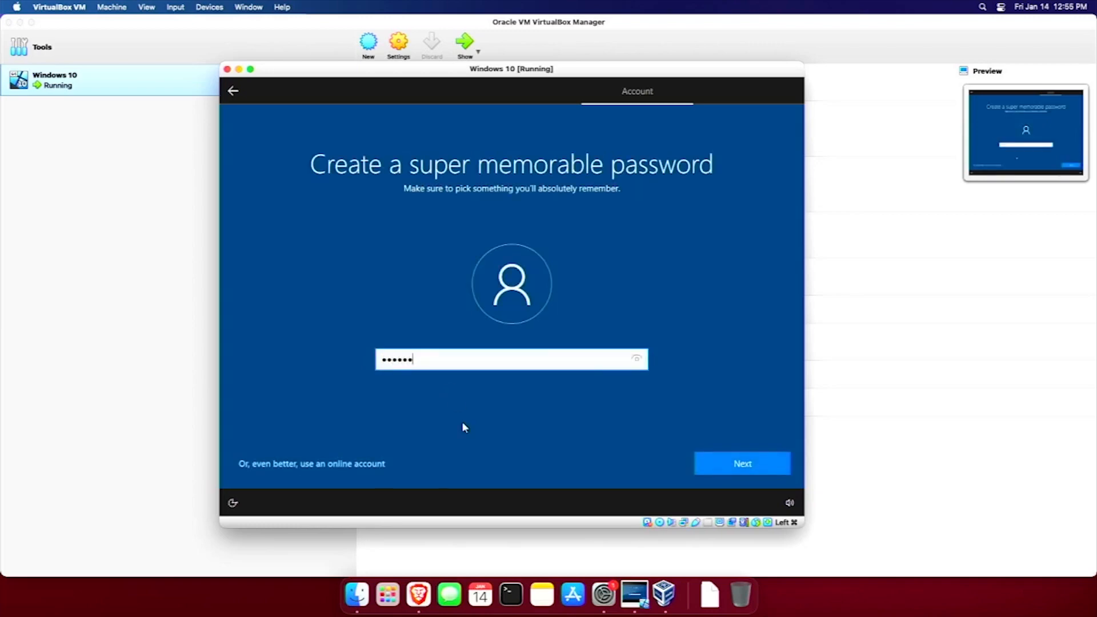
key("Return")
type("password")
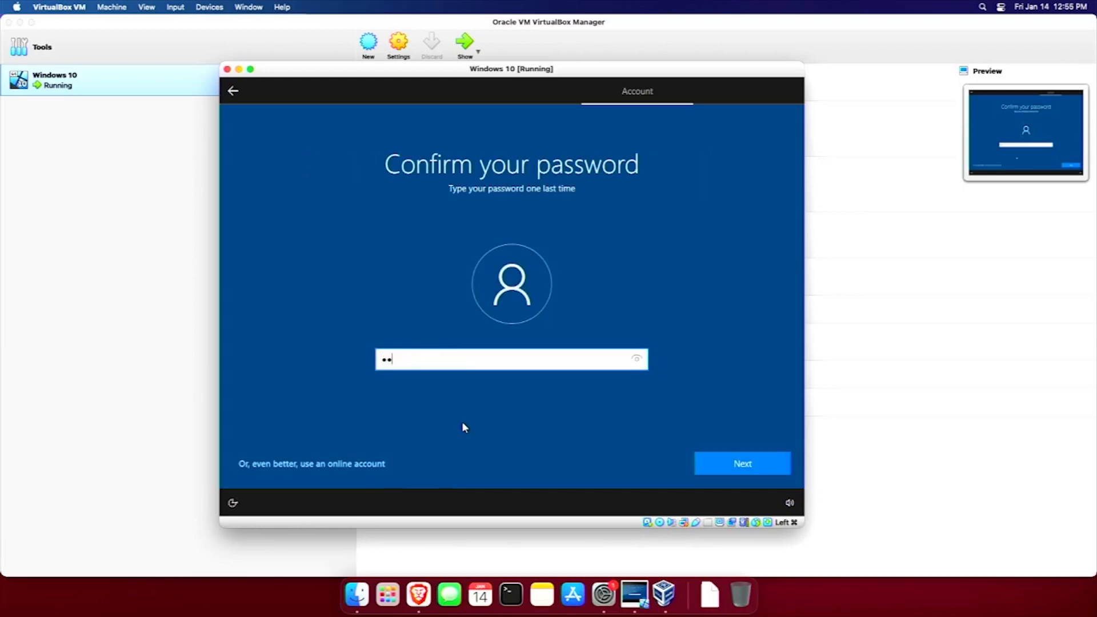
key("Return")
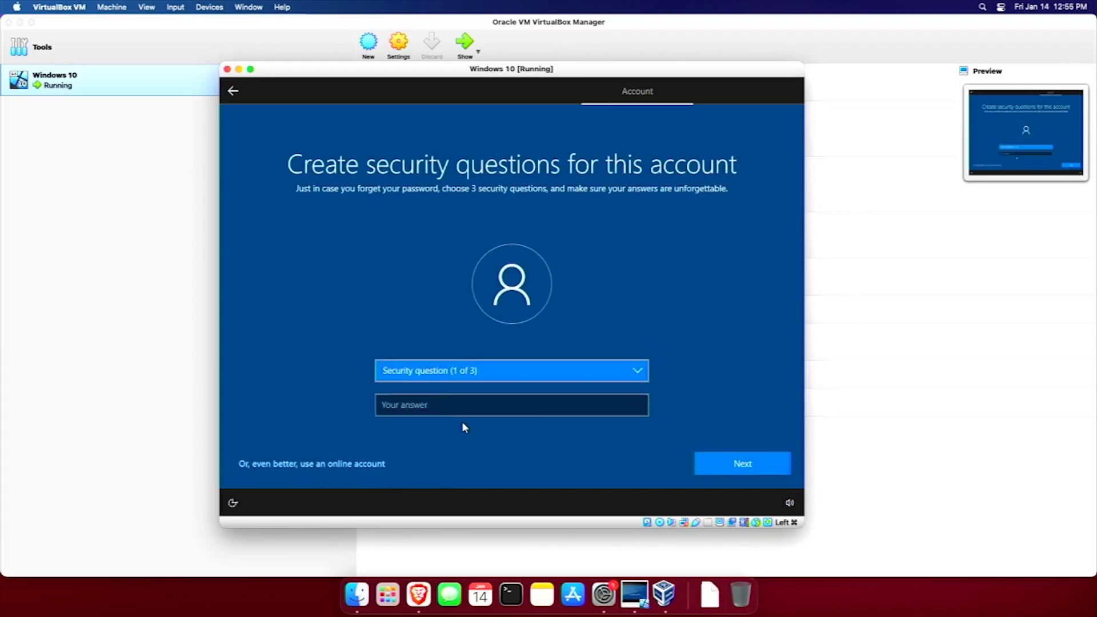
Pick the first pet, birth city and childhood nickname security questions and answer each.
key("Down")
key("Tab")
type("pet")
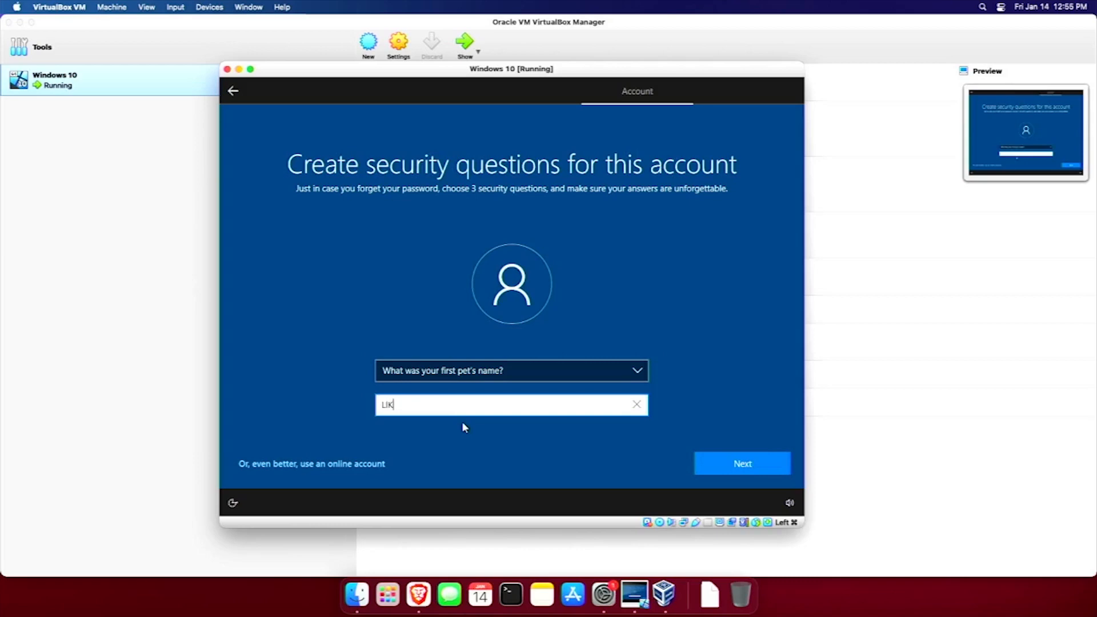
key("Return")
key("Down")
key("Tab")
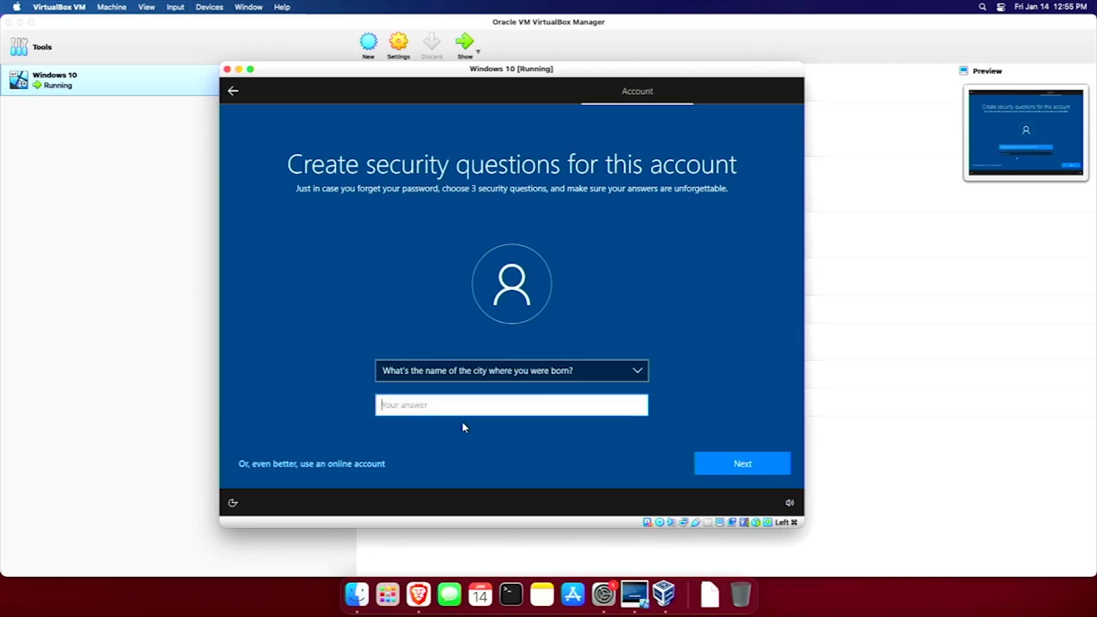
type("city")
key("Return")
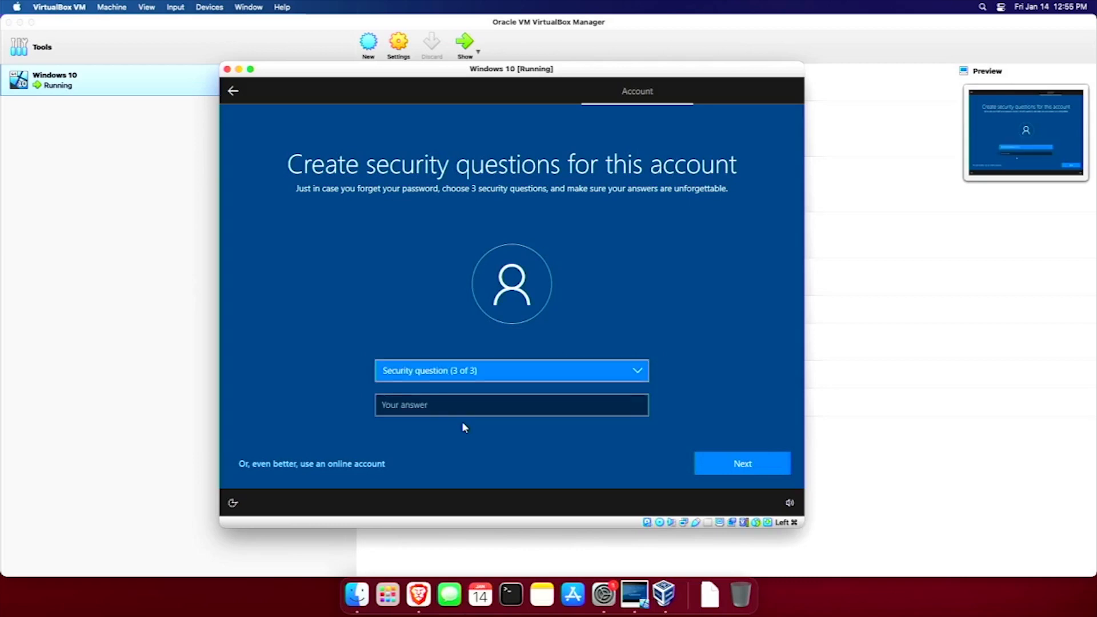
key("Down")
key("Tab")
type("SUBSCRIBE!!!")
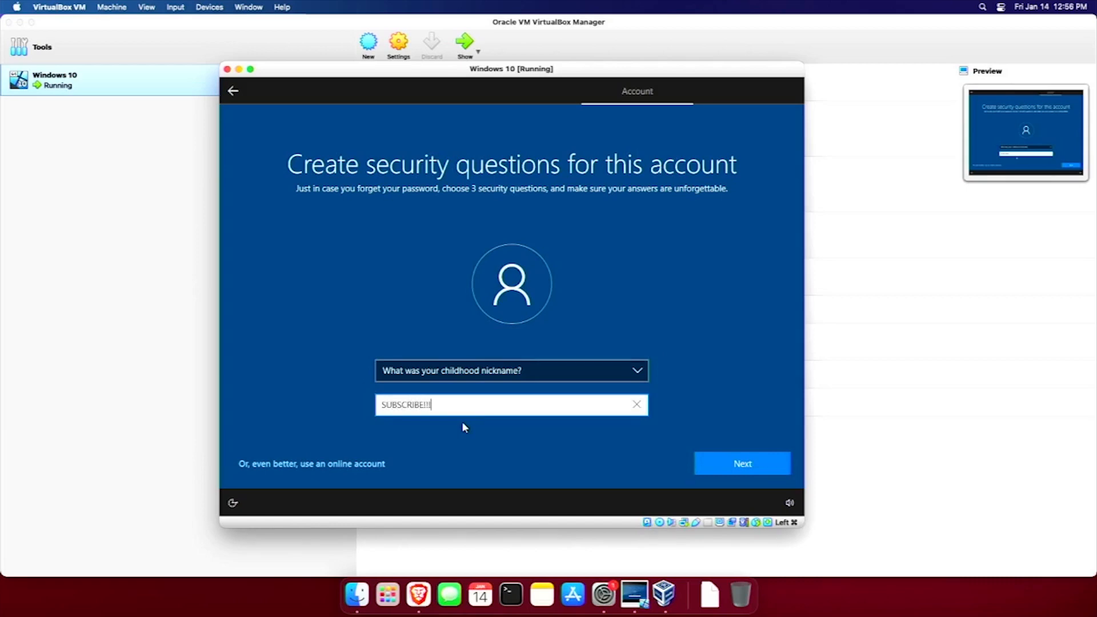
key("Tab")
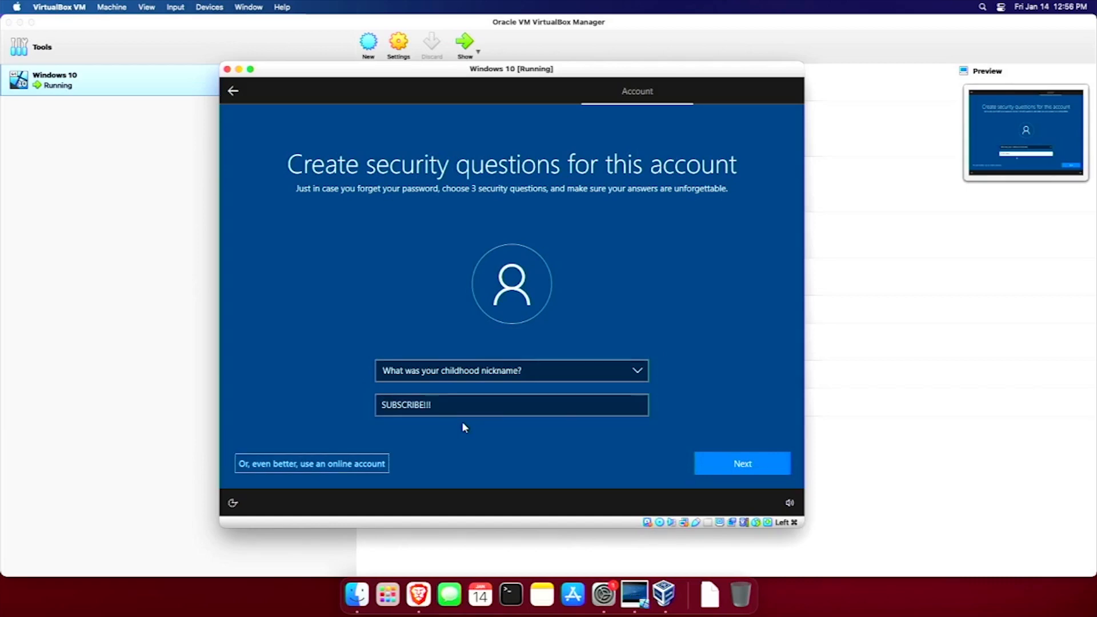
Submit the security questions and decline Cortana so setup finishes to the desktop.
left_click(729, 470)
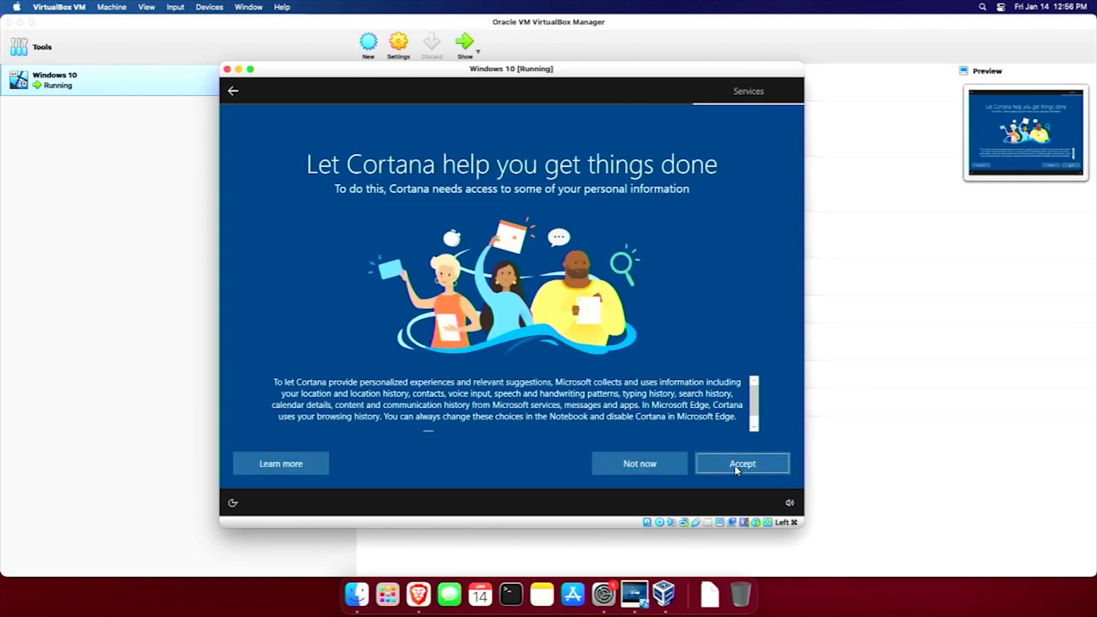
left_click(624, 467)
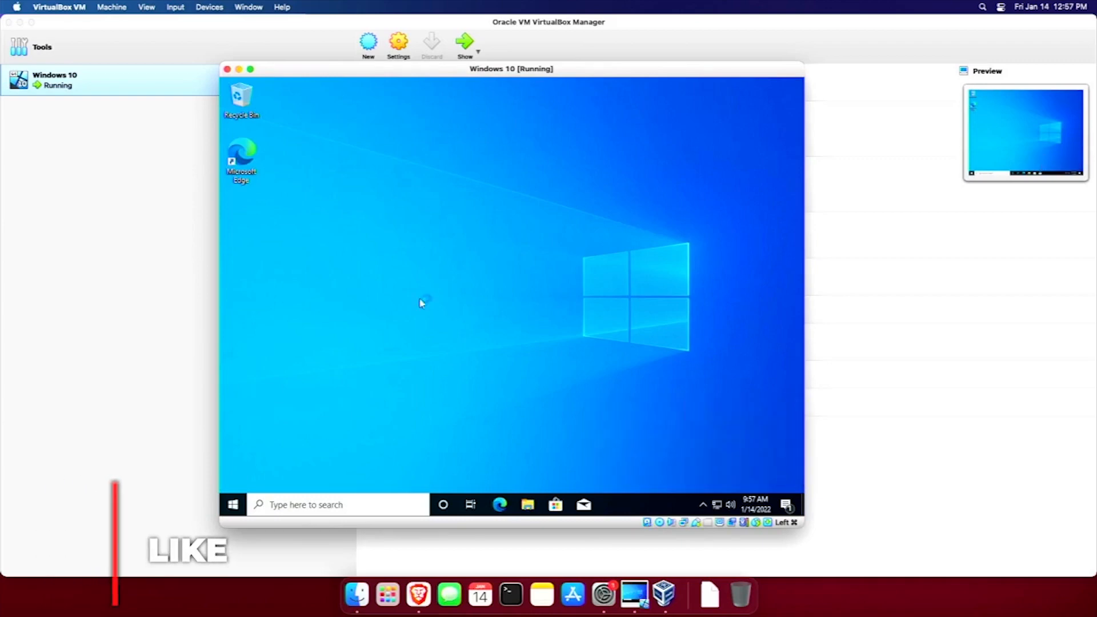
Insert the Guest Additions CD and launch VBoxWindowsAdditions from drive D: in File Explorer.
left_click(115, 8)
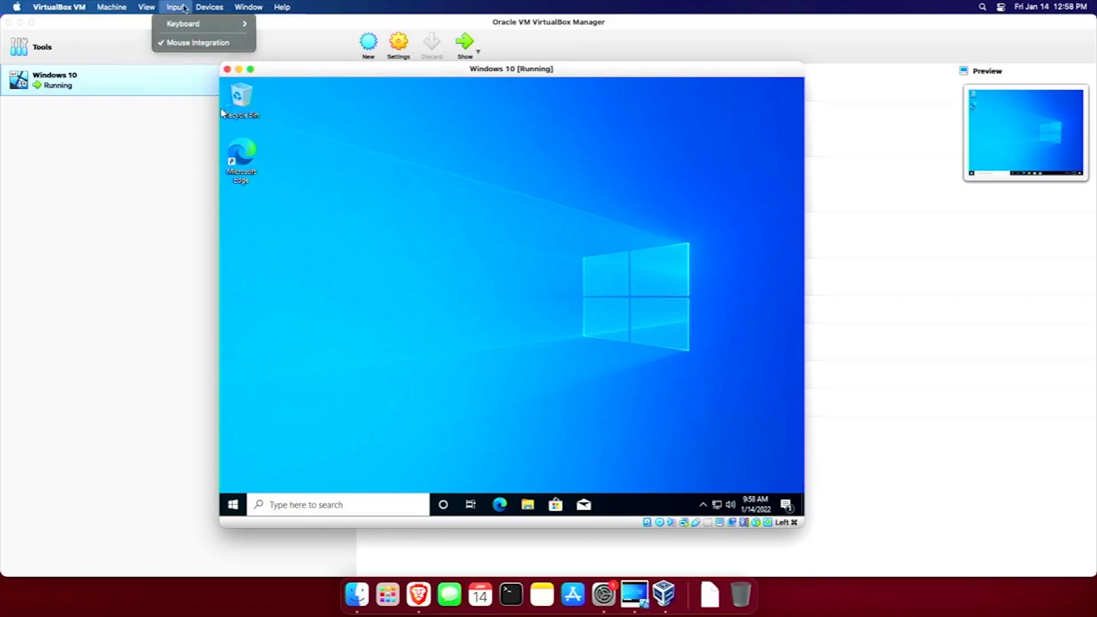
mouse_move(209, 7)
left_click(254, 138)
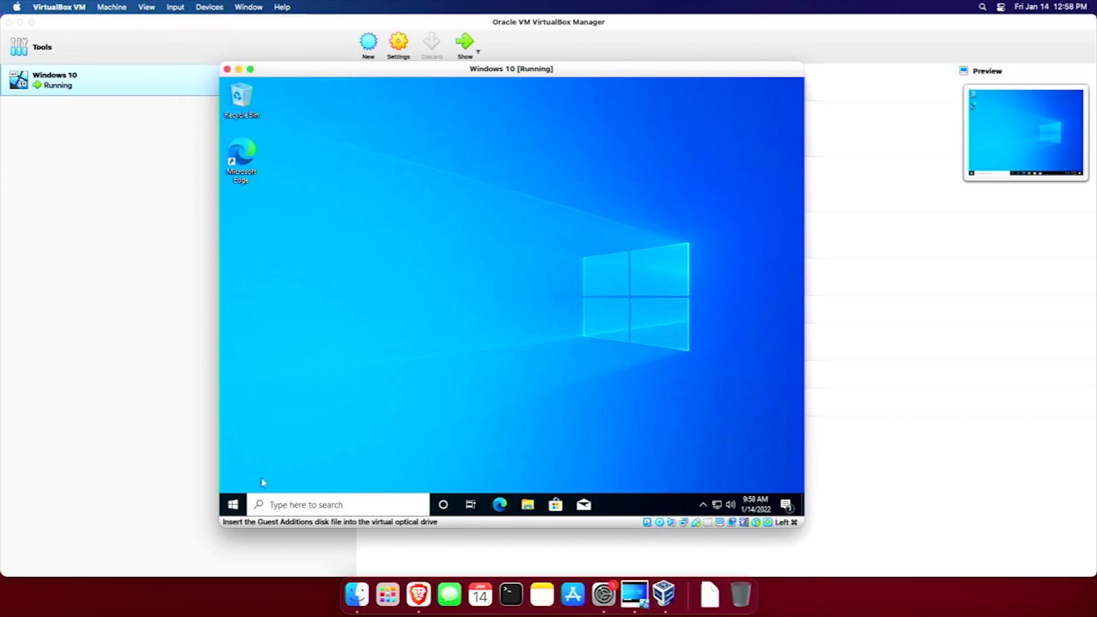
right_click(232, 505)
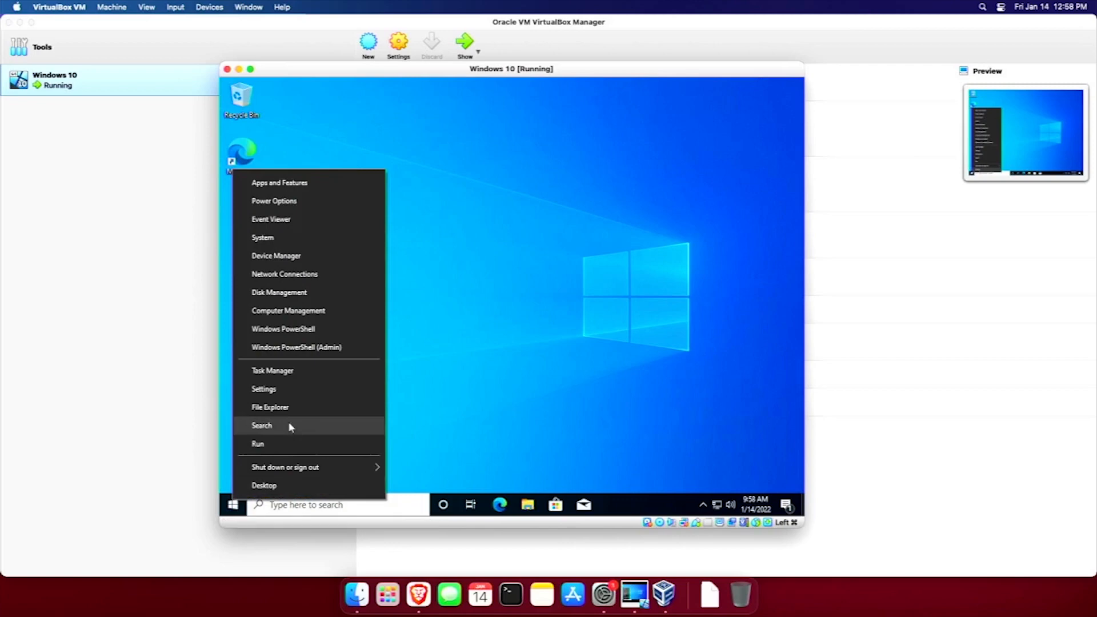
left_click(303, 409)
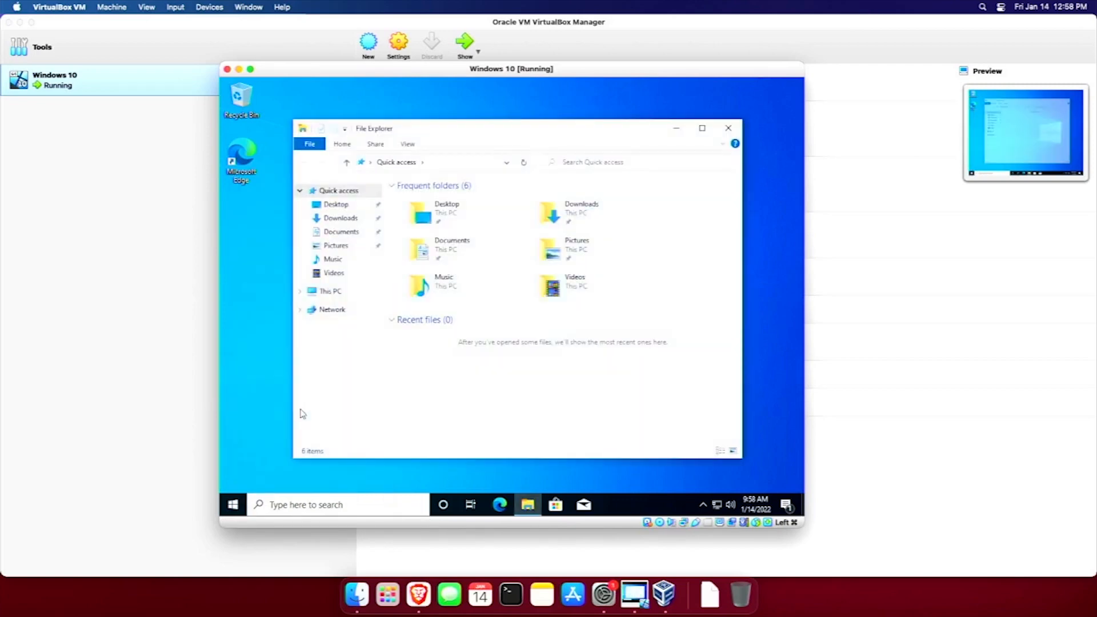
left_click(330, 292)
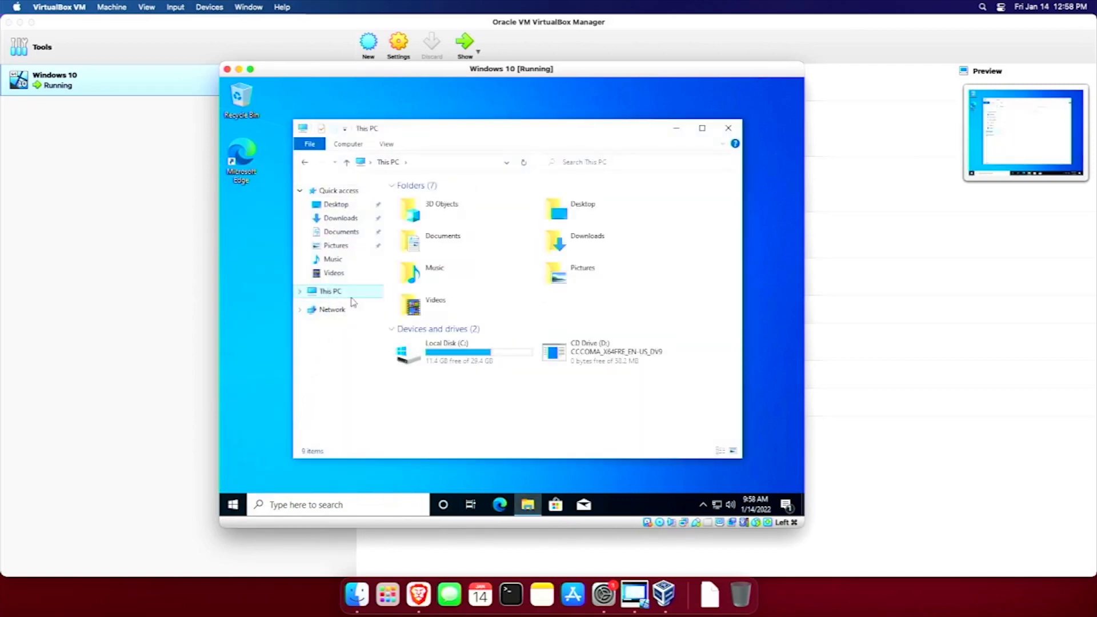
double_click(570, 348)
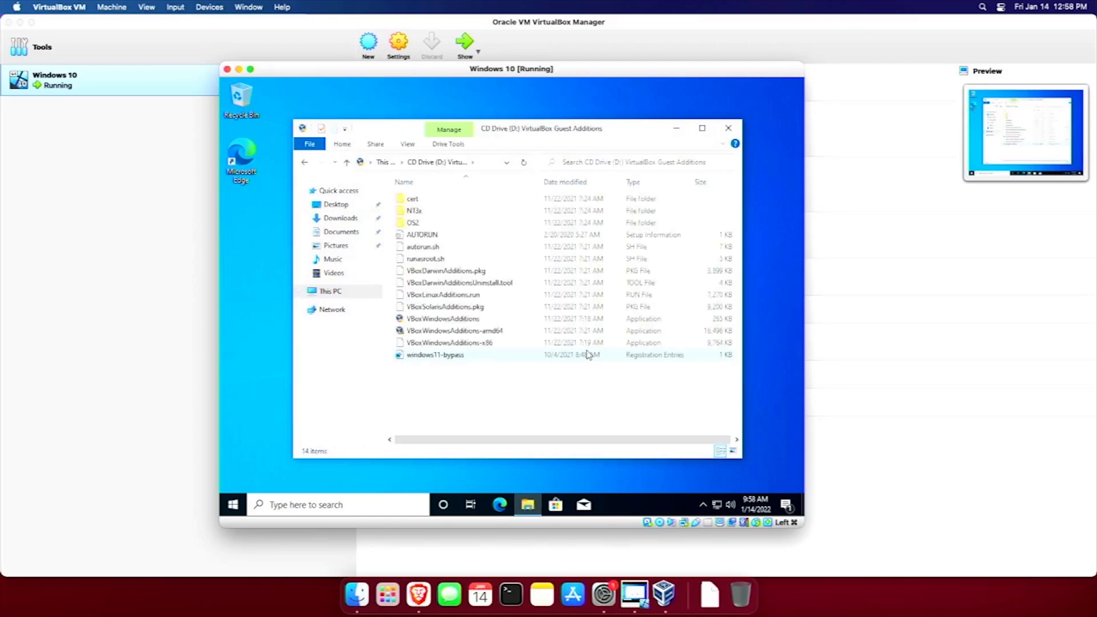
left_click(440, 320)
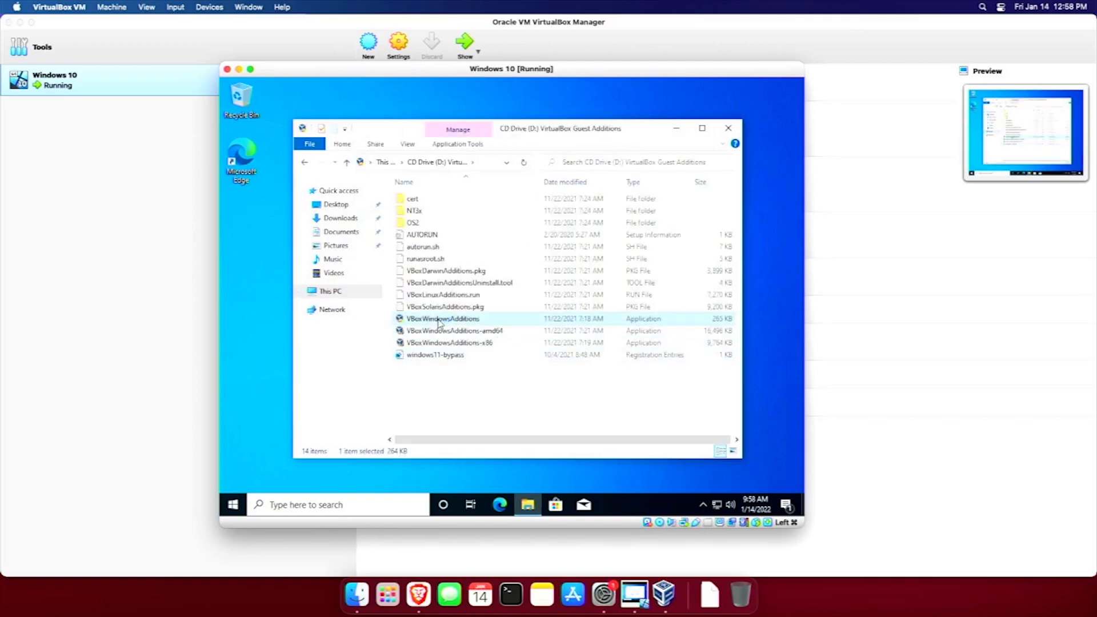
double_click(439, 322)
Install Guest Additions 6.1.30 with default location and components, including Oracle device software, then reboot.
left_click(448, 370)
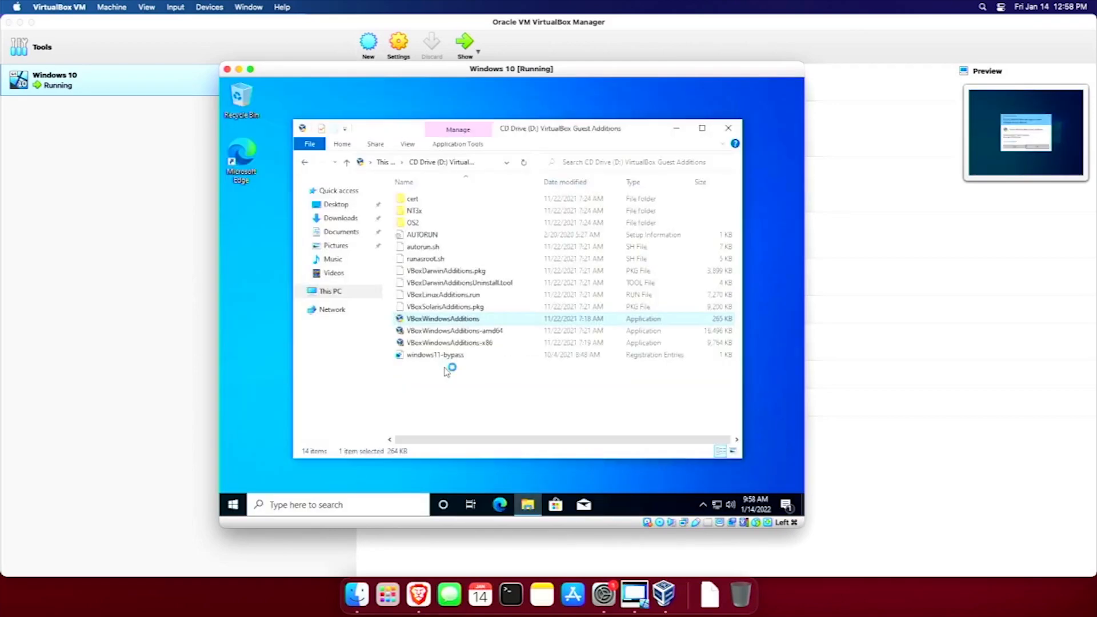
left_click(573, 383)
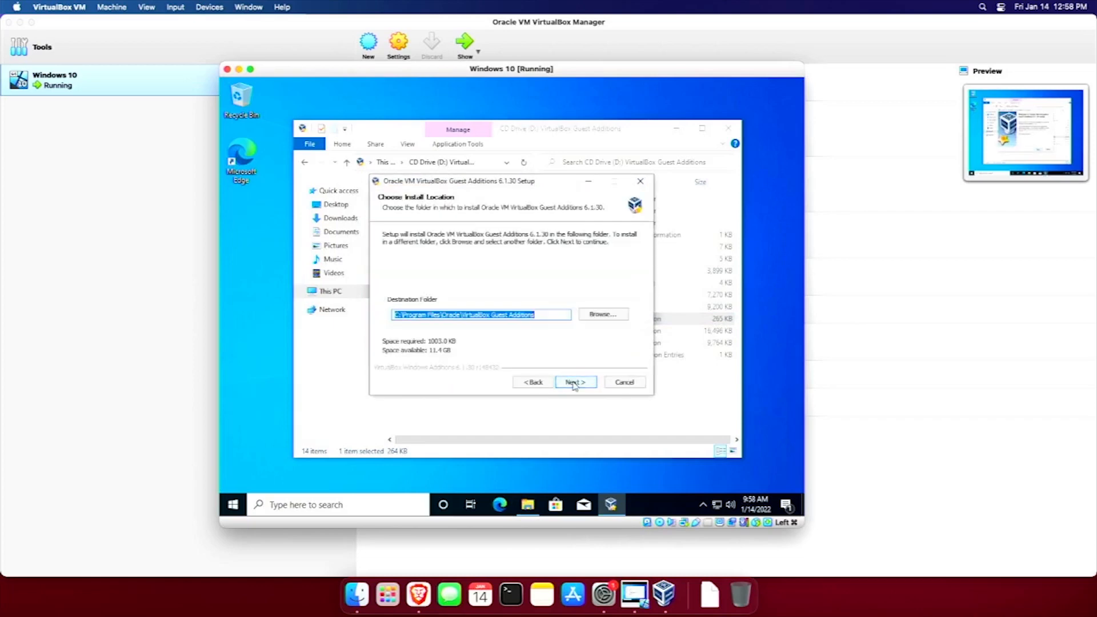
left_click(575, 383)
left_click(574, 383)
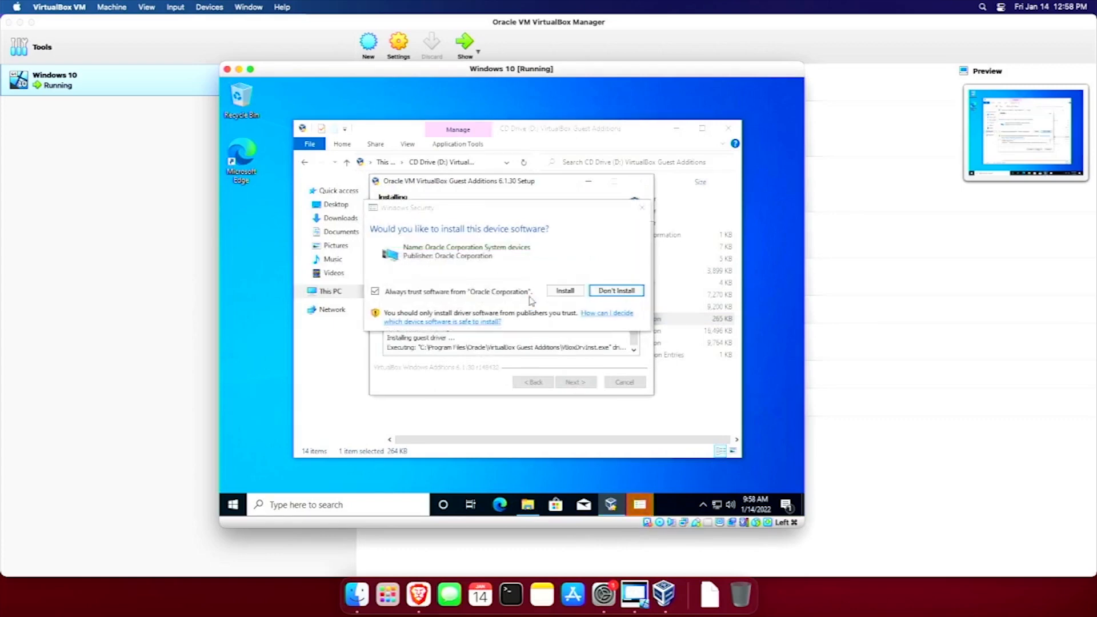
left_click(560, 291)
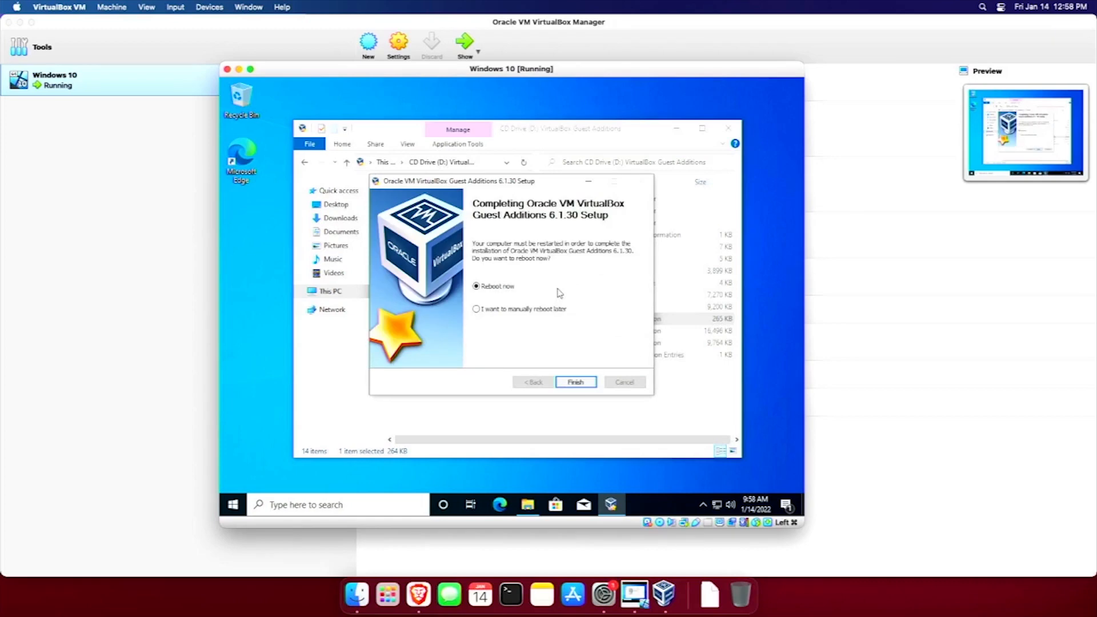
left_click(585, 383)
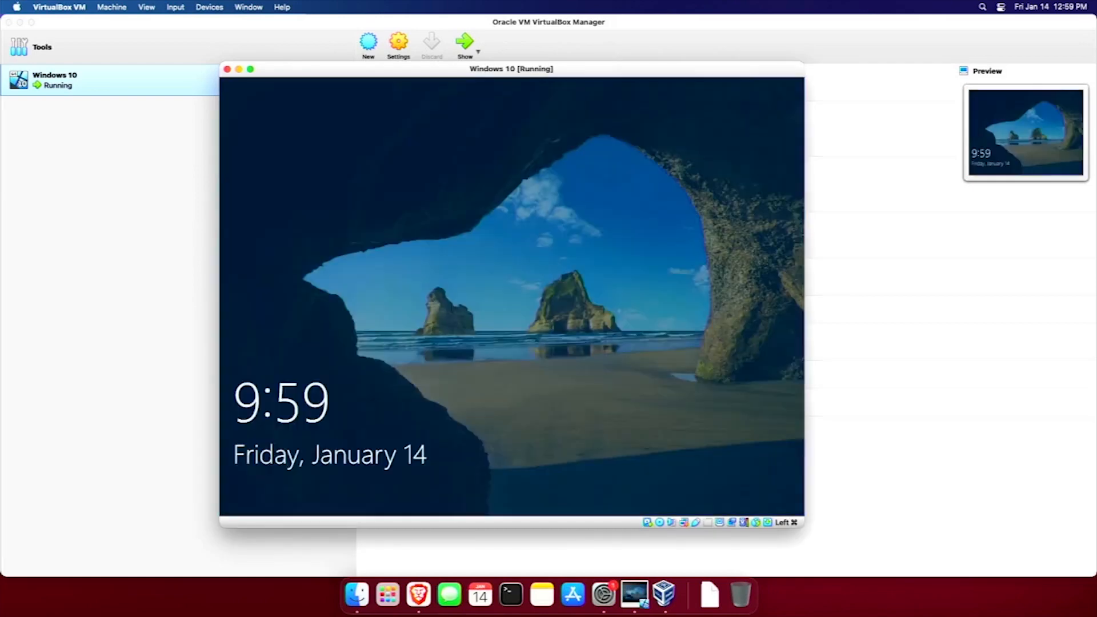
Sign back in to the local account with its password after the reboot.
key("space")
type("*******")
key("Return")
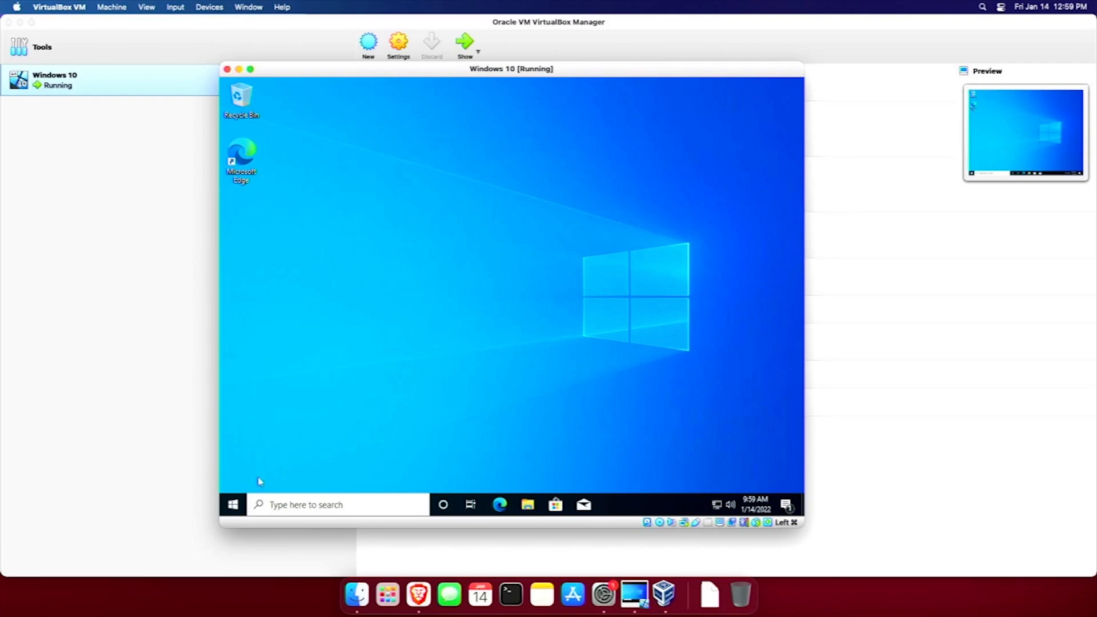
Run winver from the Run dialog to show About Windows (20H2, build 19042.631).
right_click(233, 504)
left_click(290, 446)
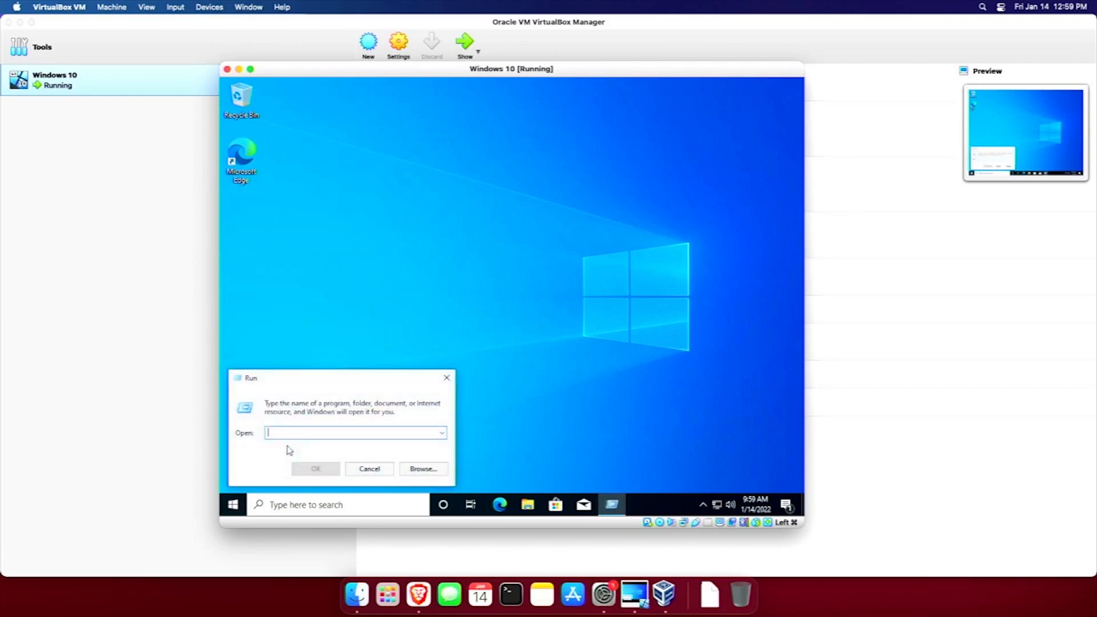
type("winver")
key("Return")
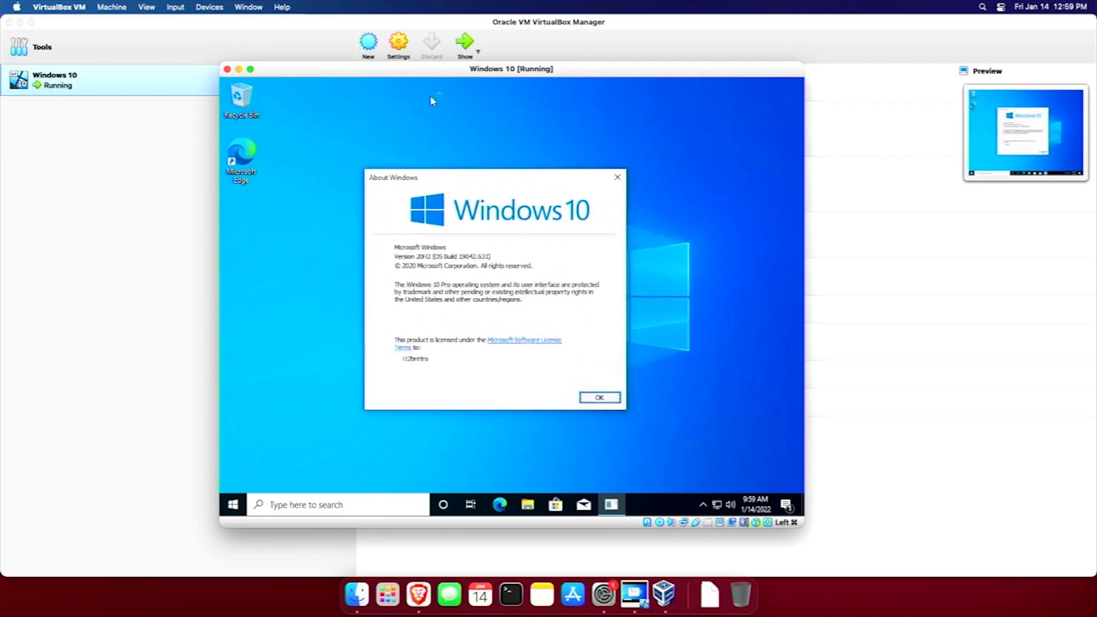
Resize the VM window and show macOS Big Sur's About This Mac beside it.
double_click(431, 69)
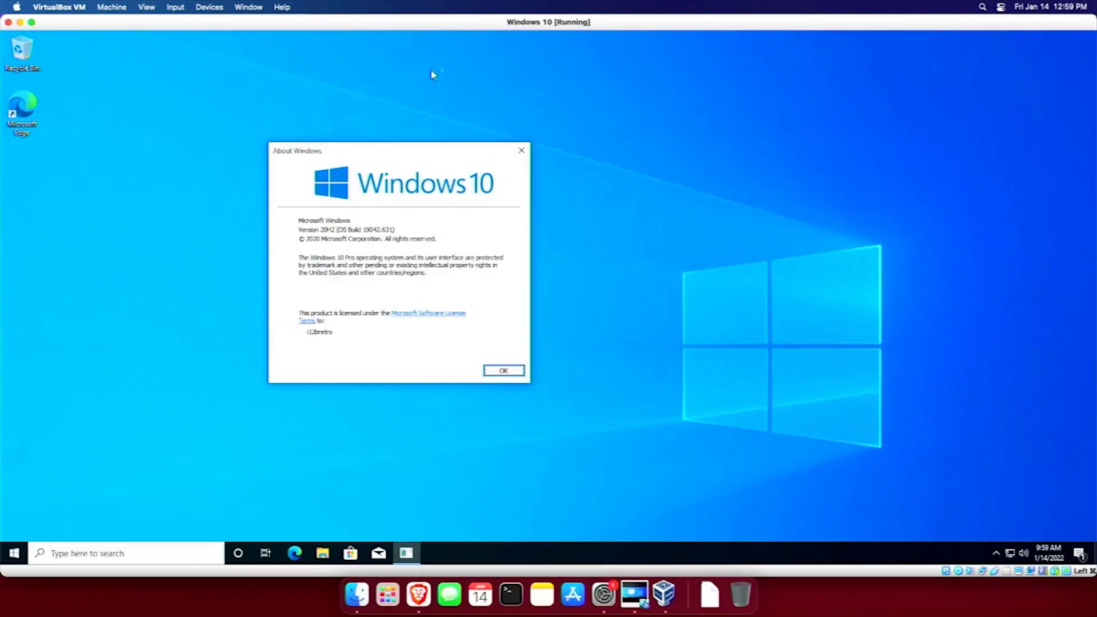
double_click(429, 27)
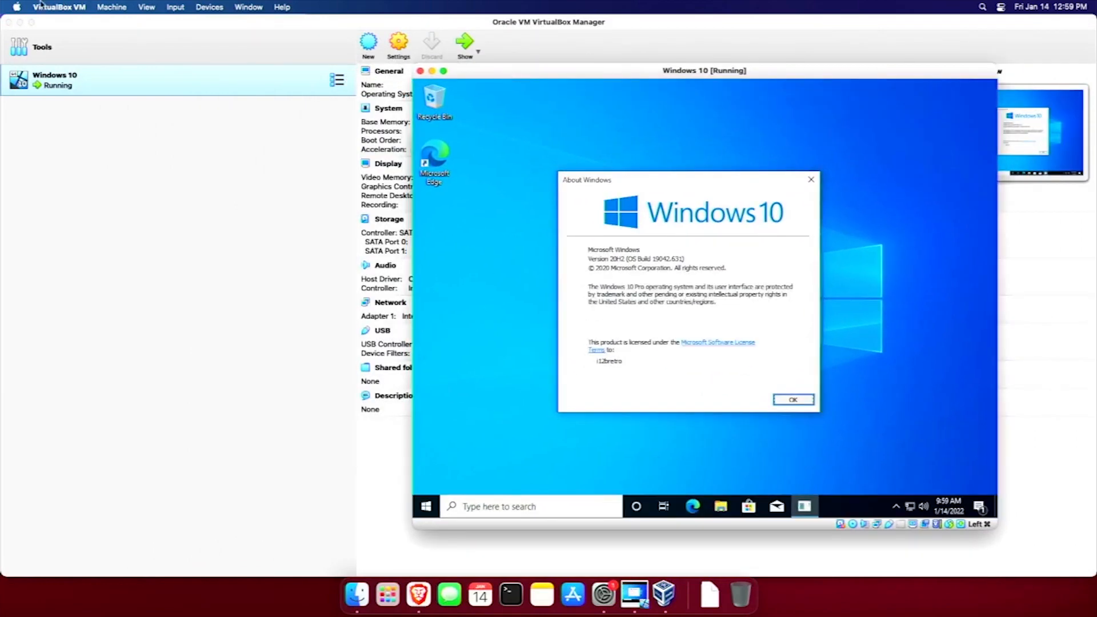
left_click(21, 6)
left_click(29, 24)
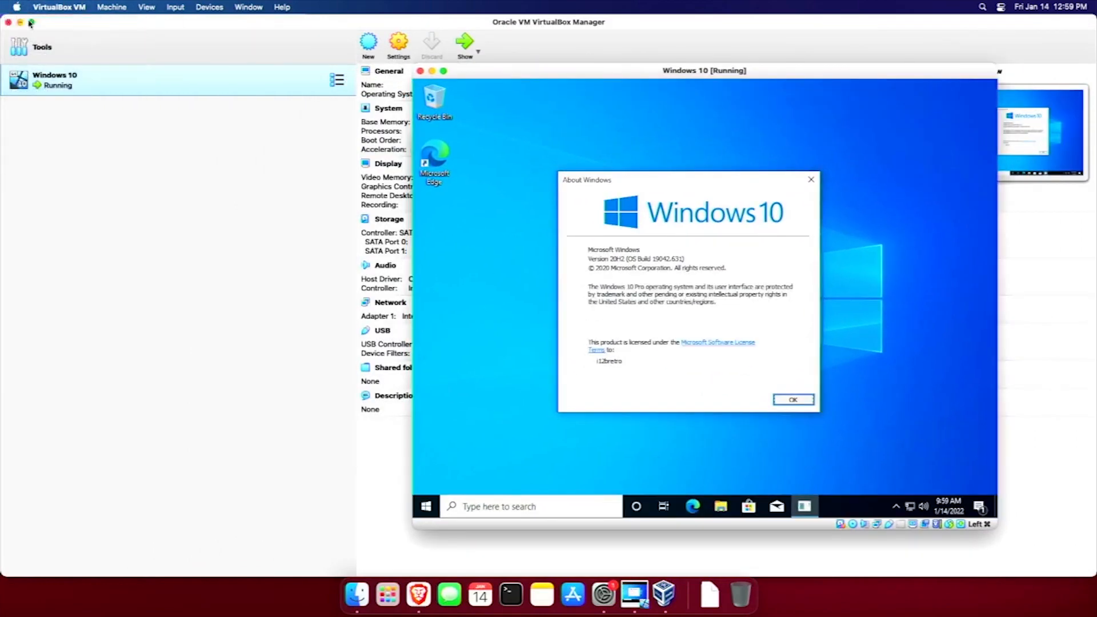